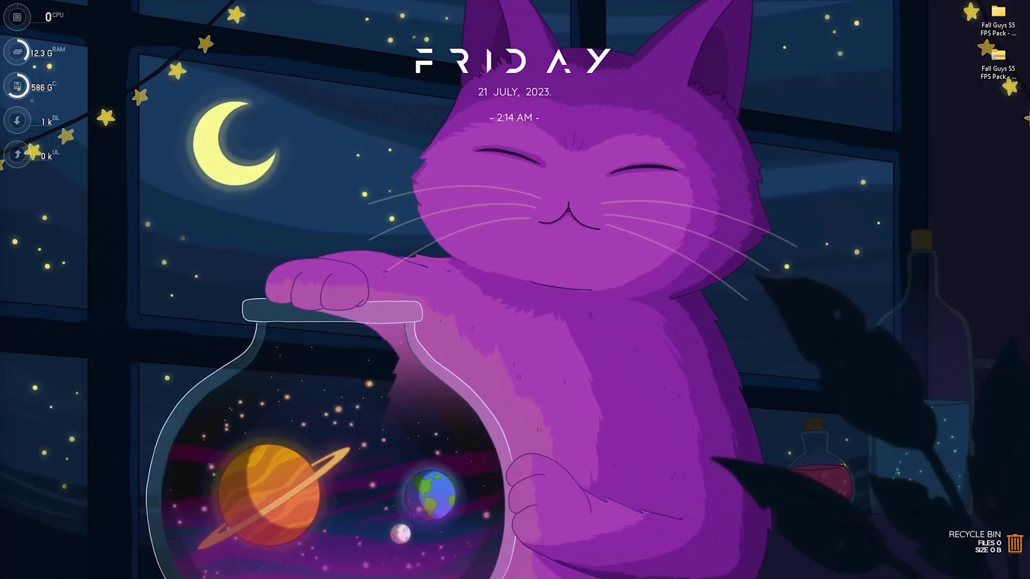
# - Open the Windows Game Mode settings and, from there, the related default graphics settings
pyautogui.press('super')
pyautogui.write('settings')
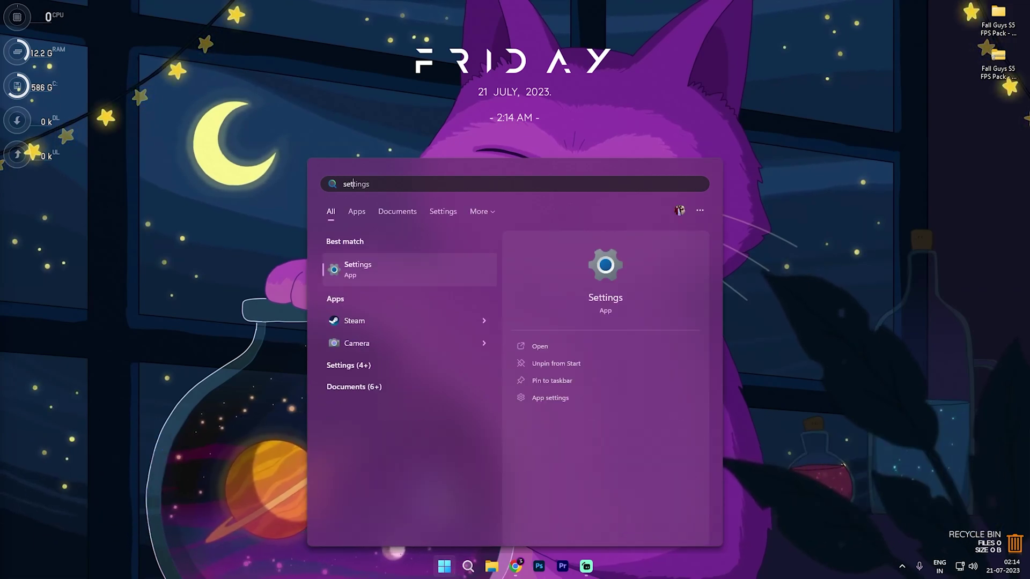
pyautogui.press('Return')
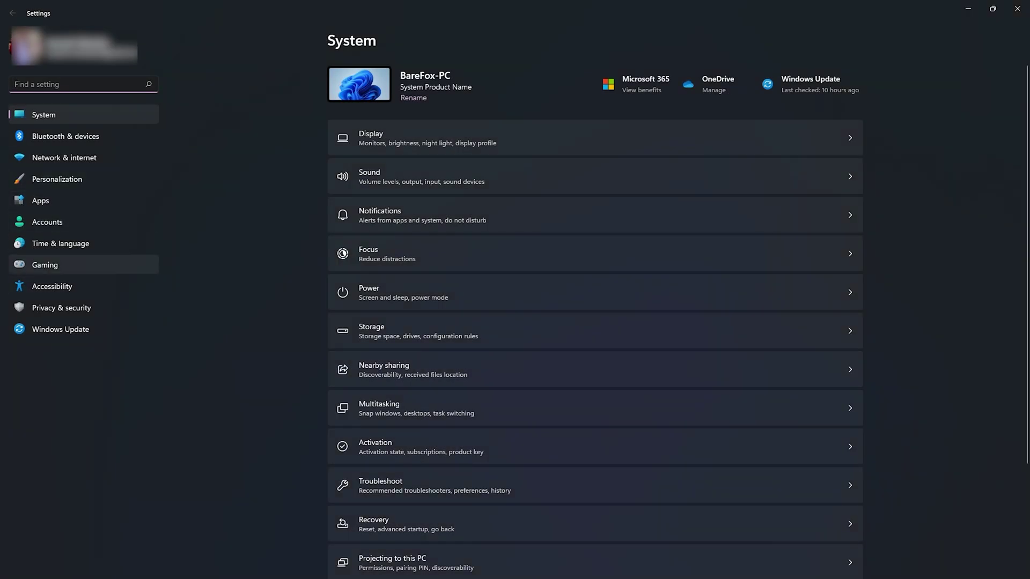
pyautogui.click(45, 264)
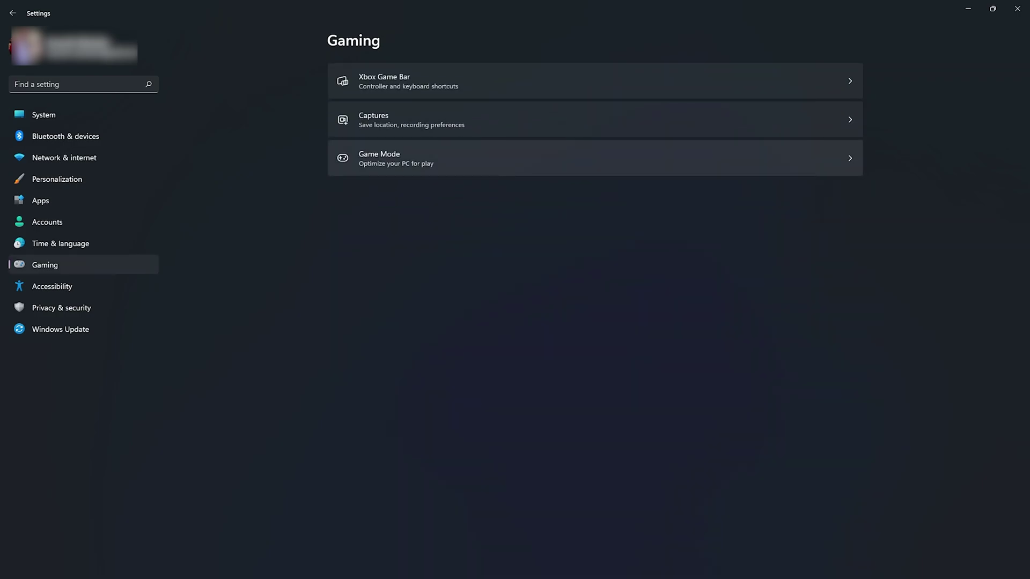
pyautogui.click(380, 157)
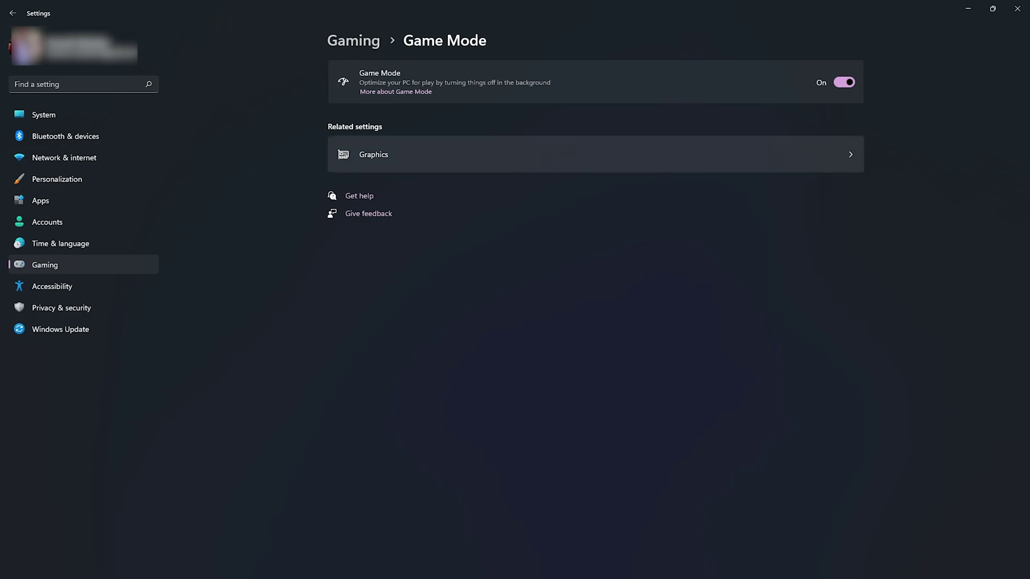
pyautogui.click(595, 154)
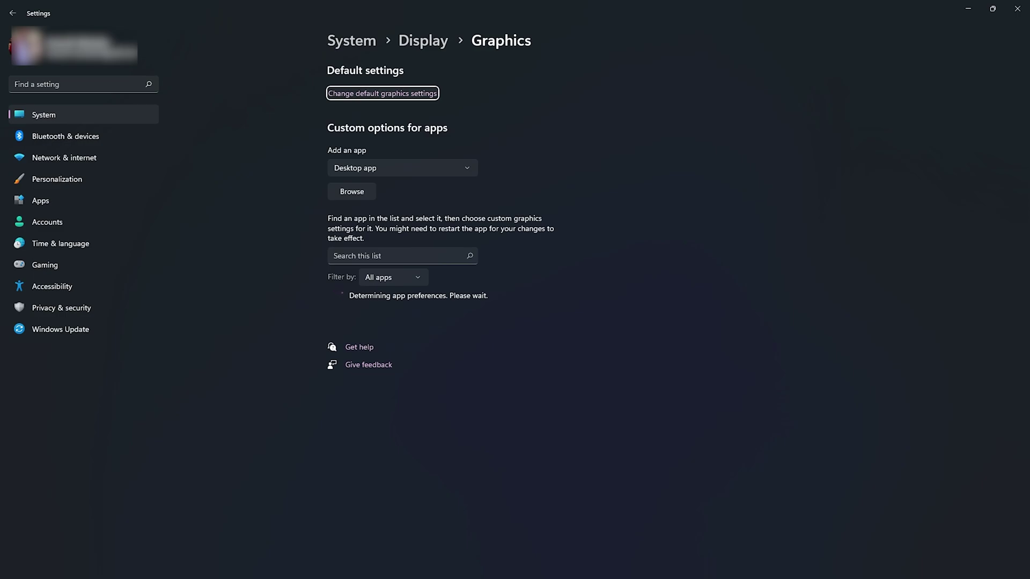
pyautogui.press('Return')
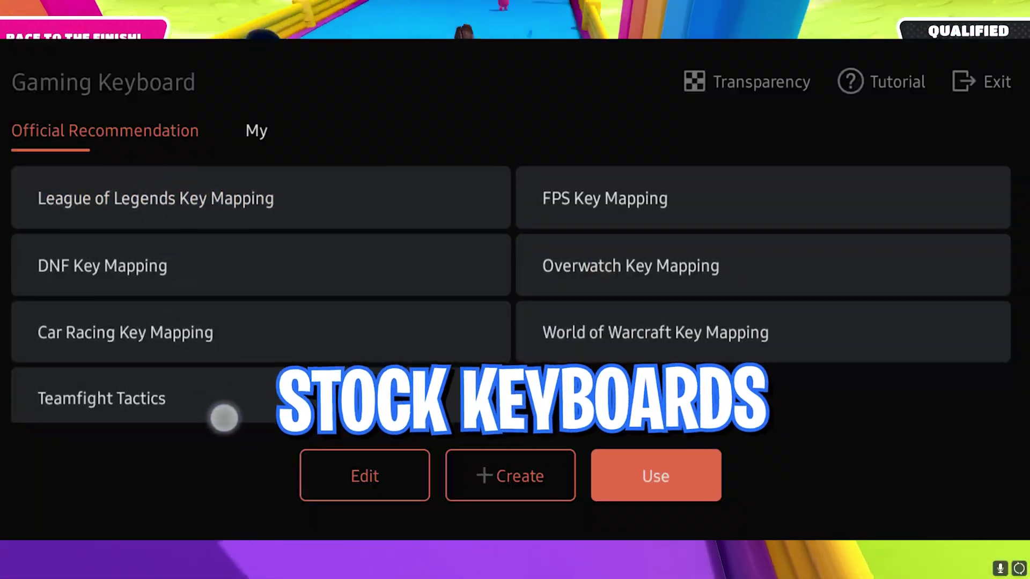
pyautogui.click(263, 132)
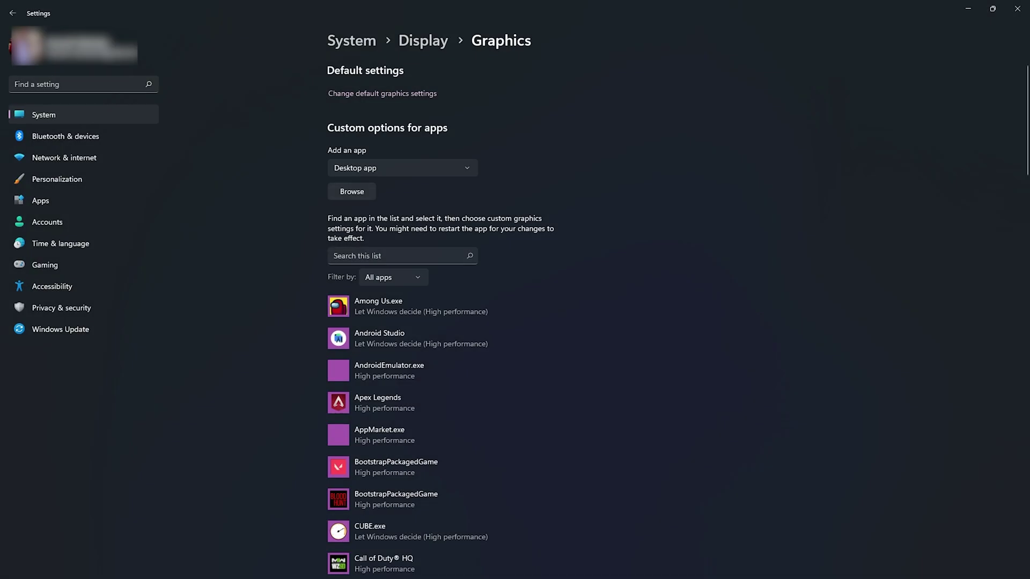
# - Find FallGuys_client.exe in the custom graphics options for apps and save its graphics preference as High performance
pyautogui.scroll(-2, 515, 322)
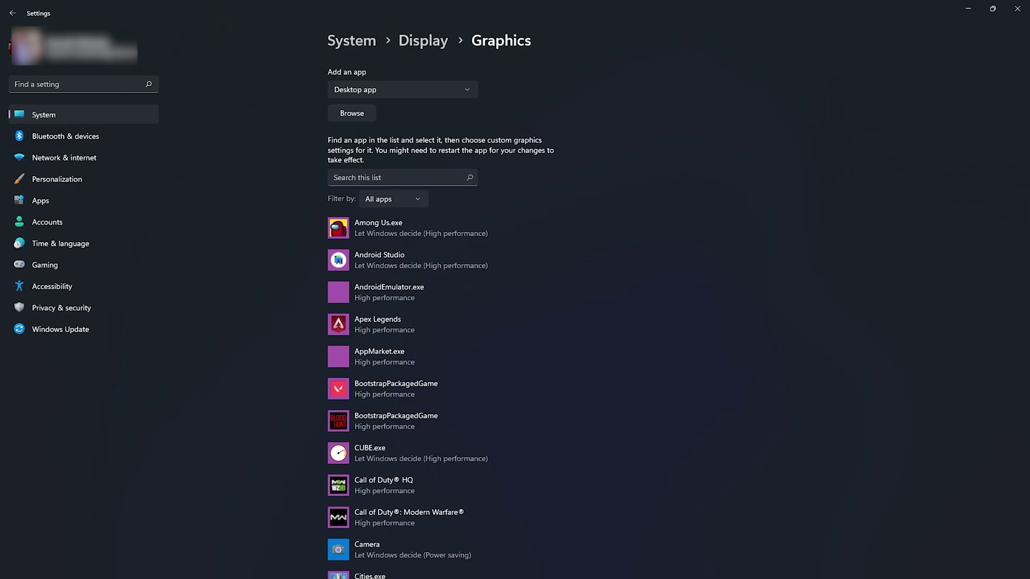
pyautogui.scroll(-8, 445, 269)
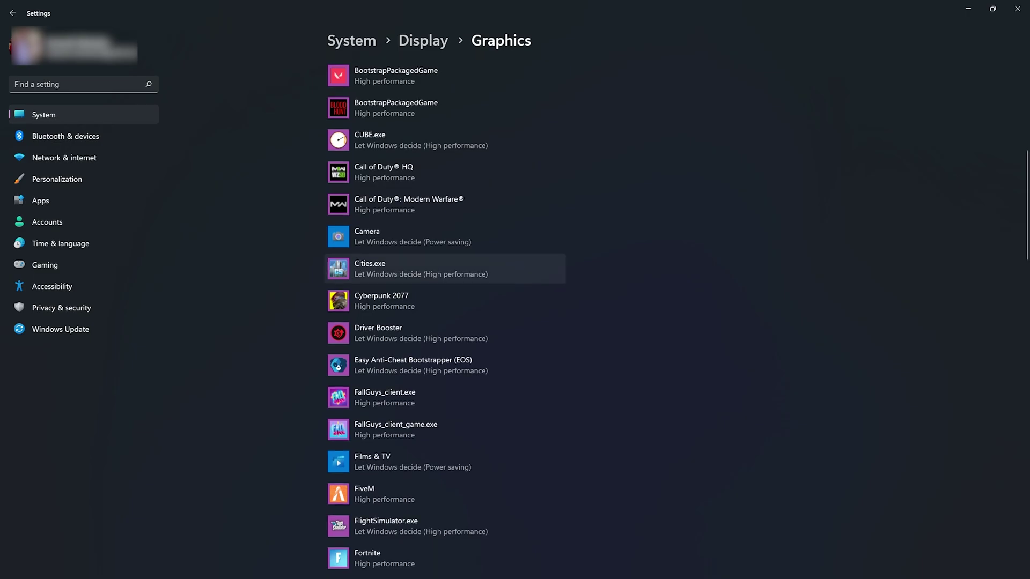
pyautogui.scroll(-2, 445, 319)
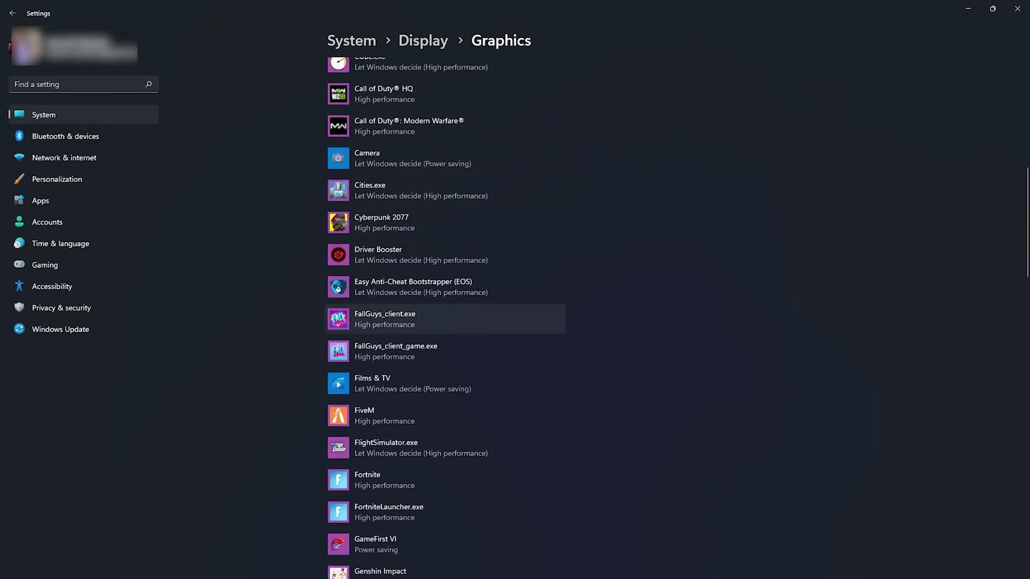
pyautogui.scroll(10, 445, 319)
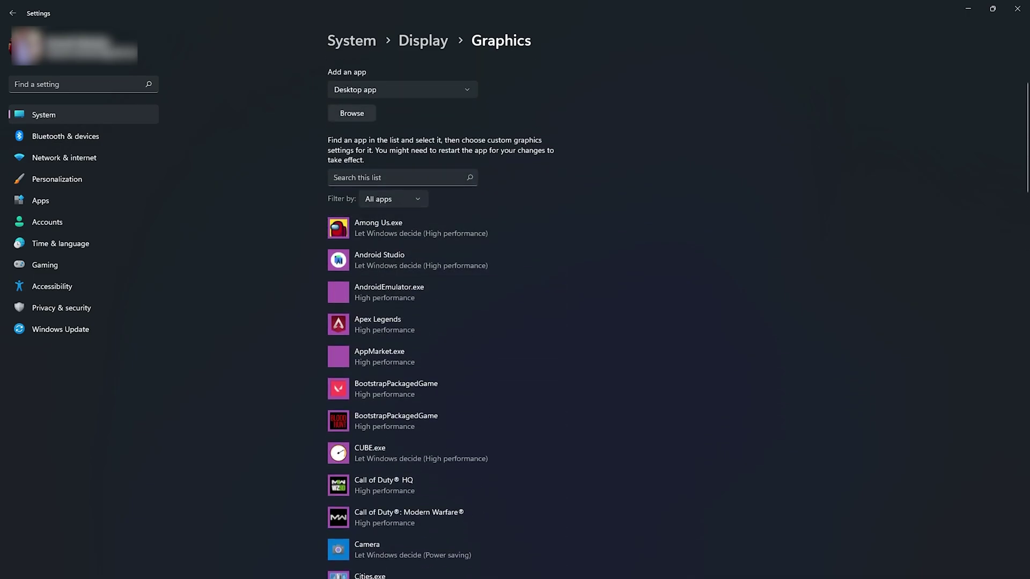
pyautogui.scroll(-8, 445, 365)
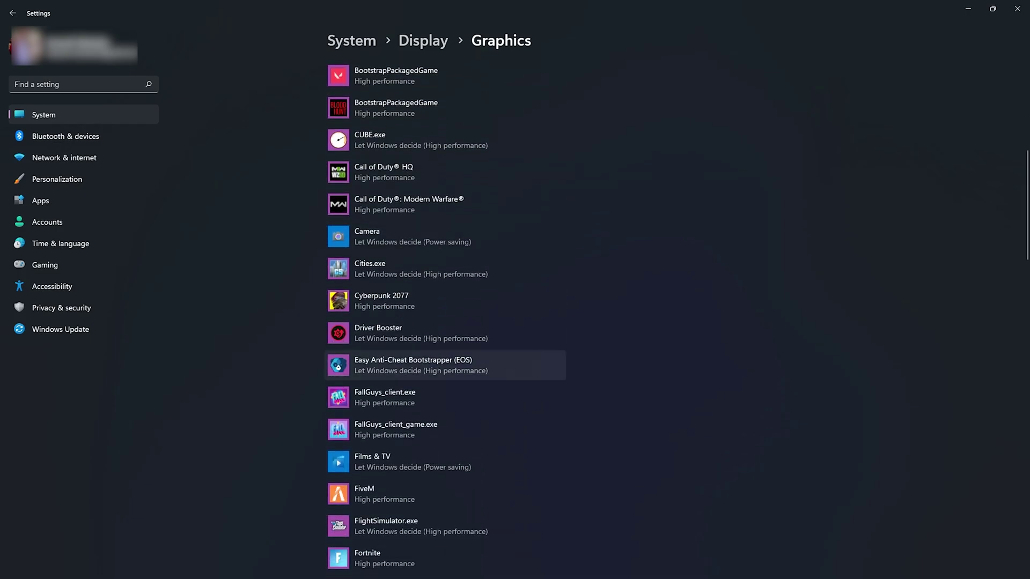
pyautogui.scroll(-2, 446, 359)
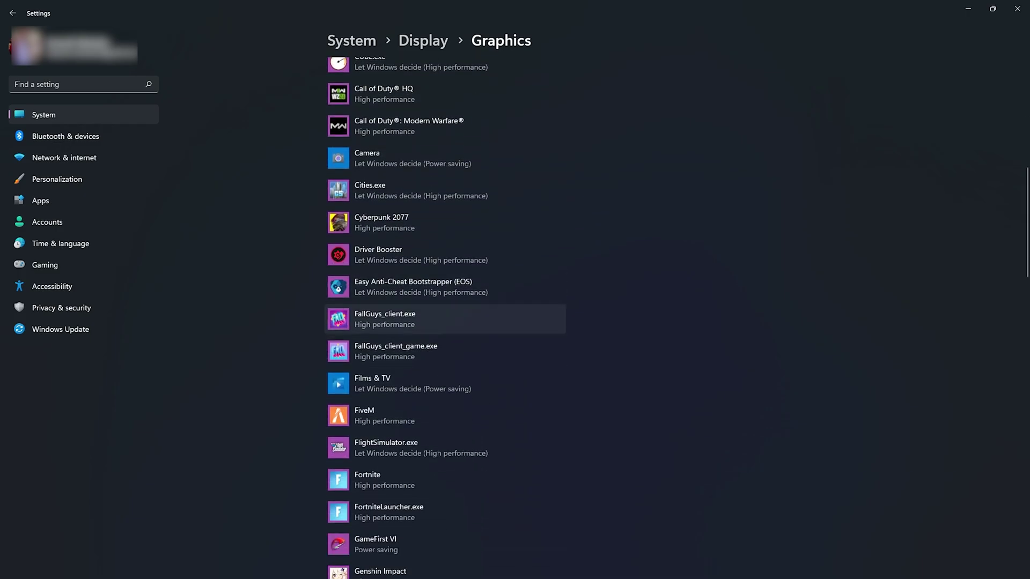
pyautogui.click(445, 319)
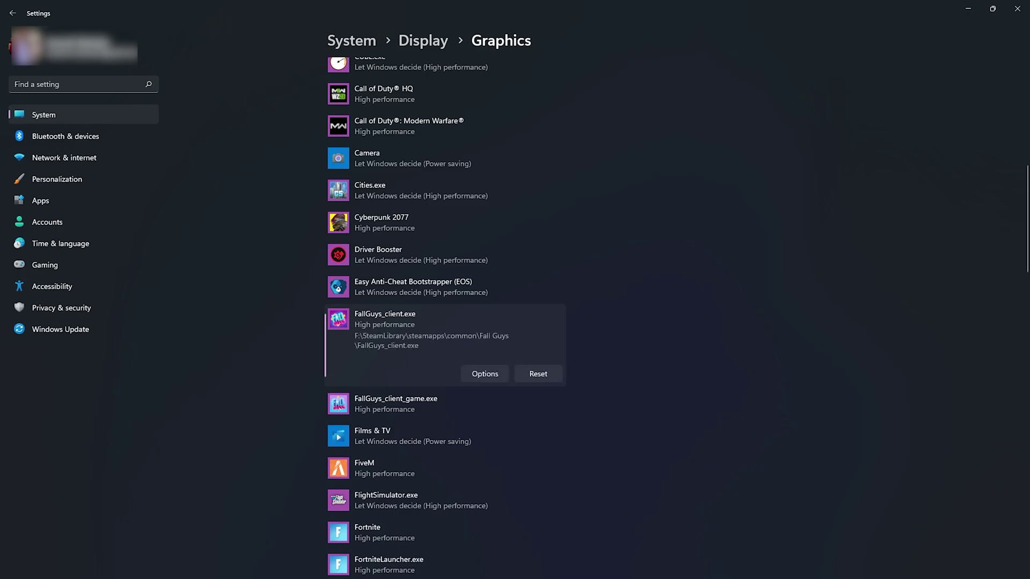
pyautogui.click(483, 372)
pyautogui.click(464, 377)
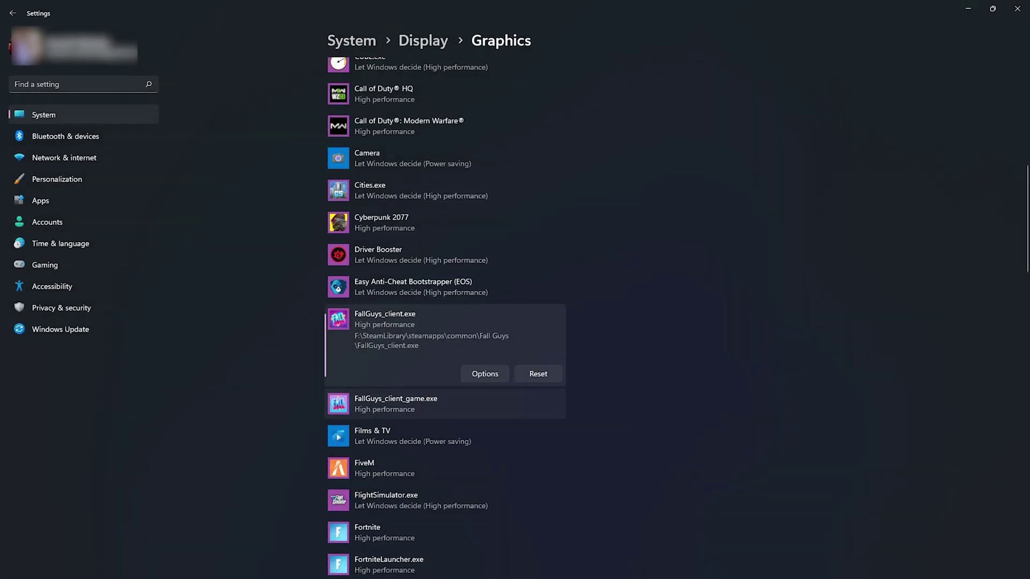
# - Save High performance as the graphics preference for FallGuys_client_game.exe
pyautogui.click(445, 404)
pyautogui.click(484, 406)
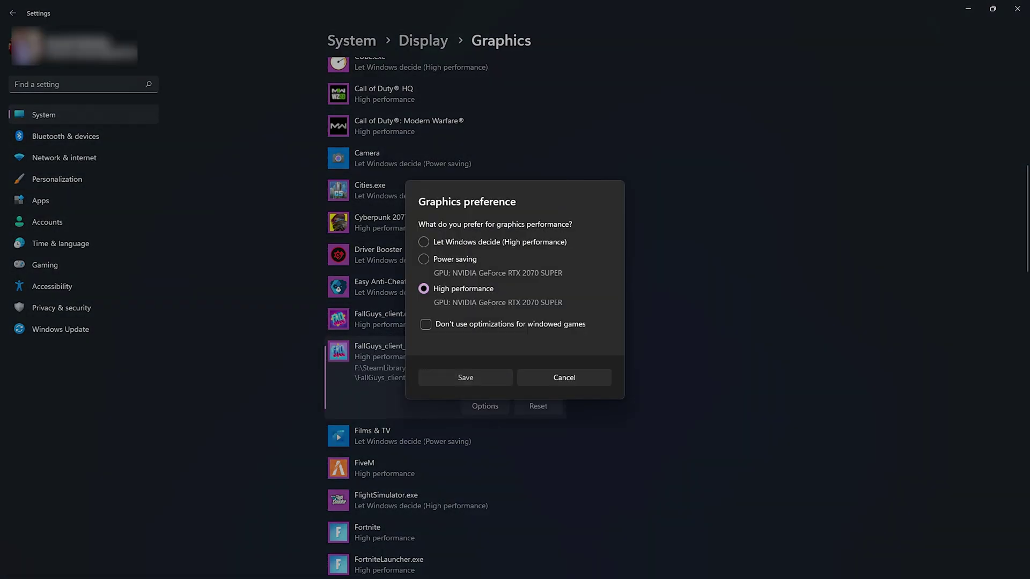
pyautogui.click(464, 378)
# - Return to the main System page and open the Xbox Game Bar settings under Gaming
pyautogui.click(351, 40)
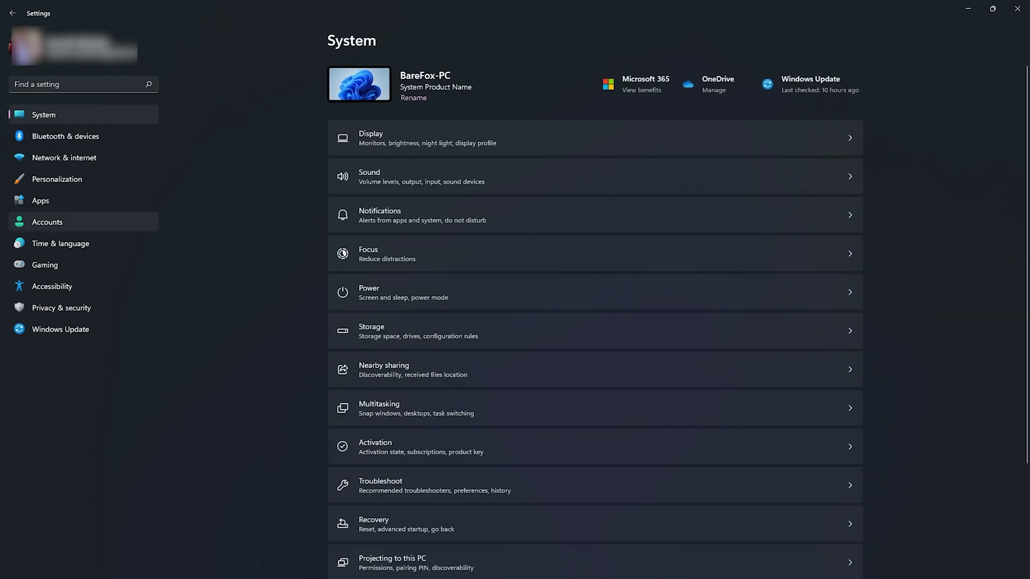
pyautogui.click(44, 265)
pyautogui.click(384, 81)
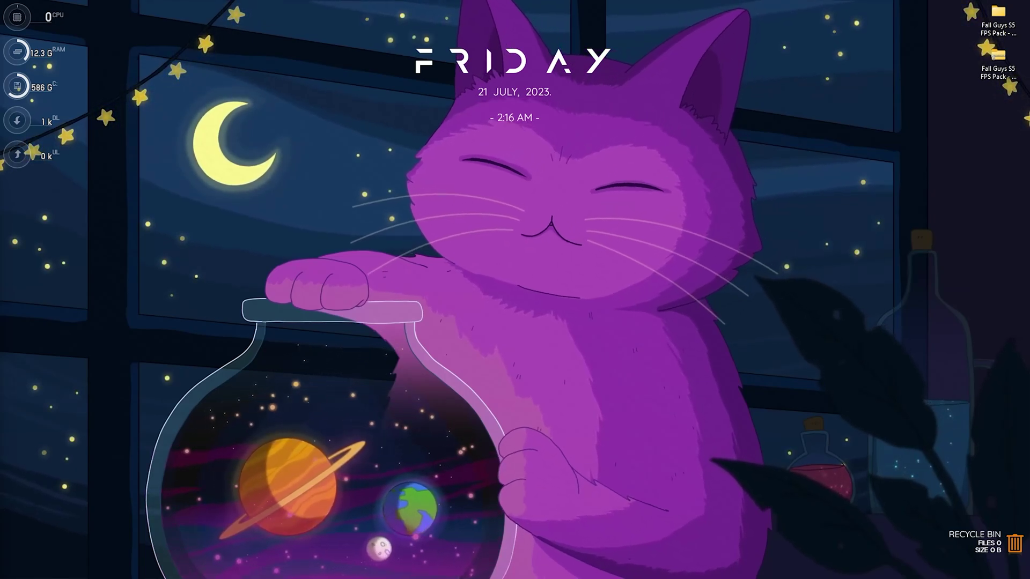
# - Open the settings for the appearance and performance of Windows and choose Adjust for best performance for the visual effects
pyautogui.press('super')
pyautogui.write('adjust')
pyautogui.write(' th')
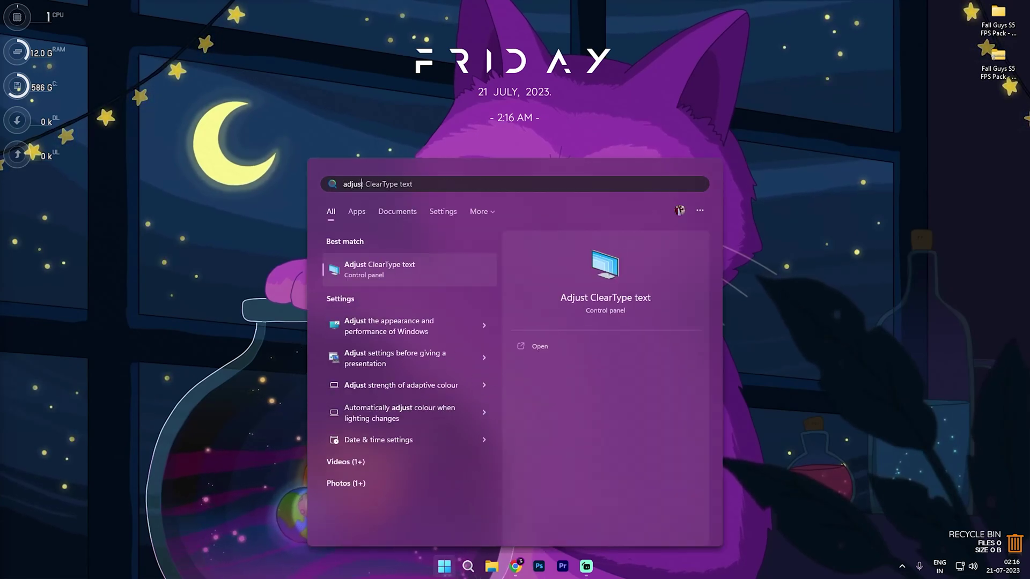
pyautogui.press('Return')
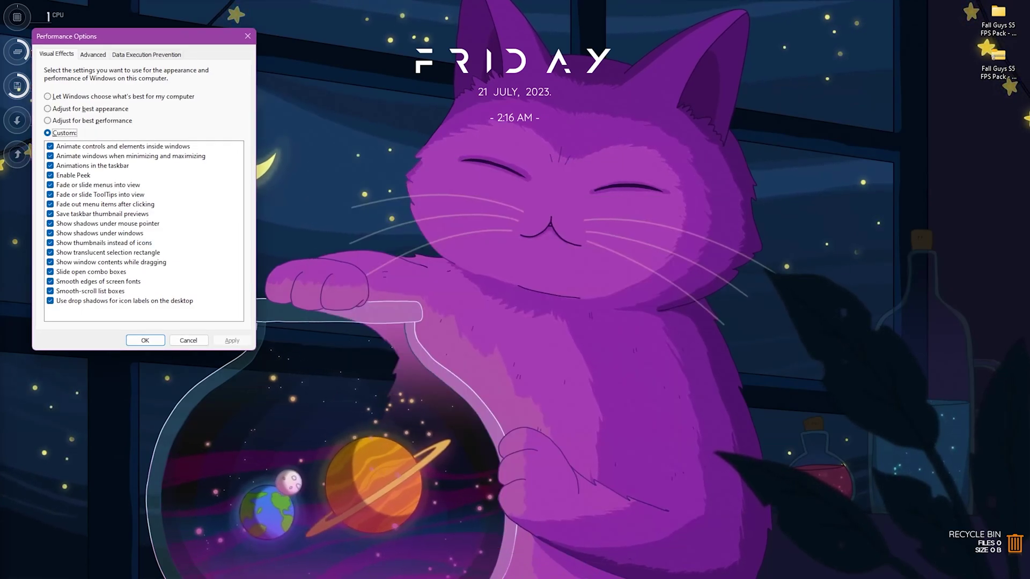
pyautogui.moveTo(144, 36); pyautogui.dragTo(181, 46)
pyautogui.click(130, 131)
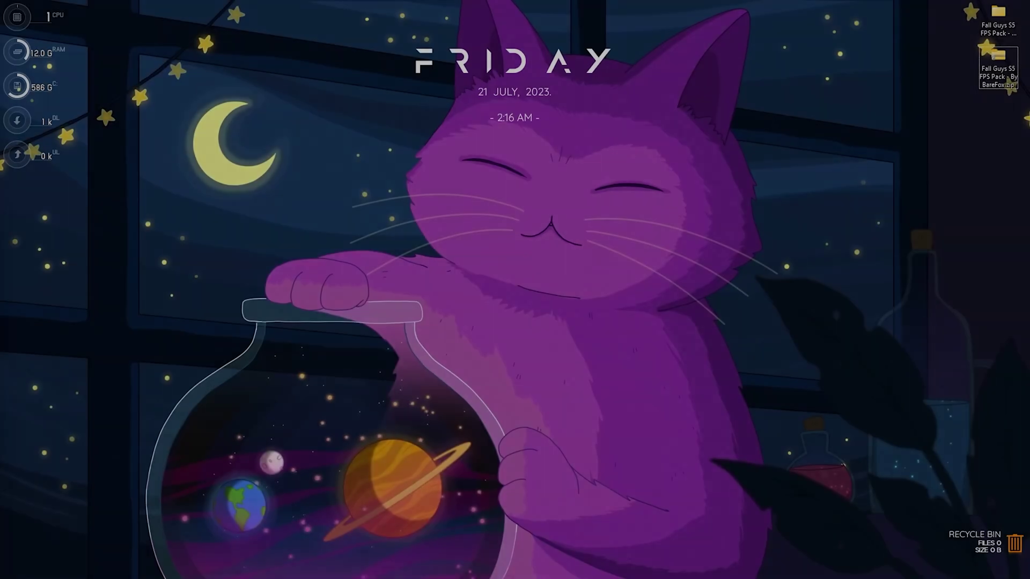
# - Open System Configuration and show its boot settings
pyautogui.press('super')
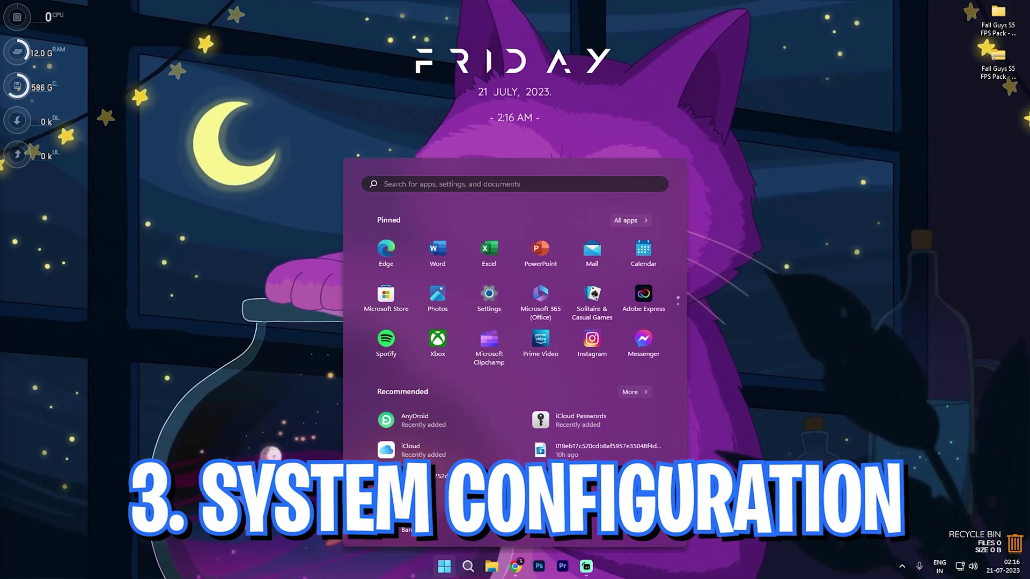
pyautogui.write('system Configuration')
pyautogui.press('Return')
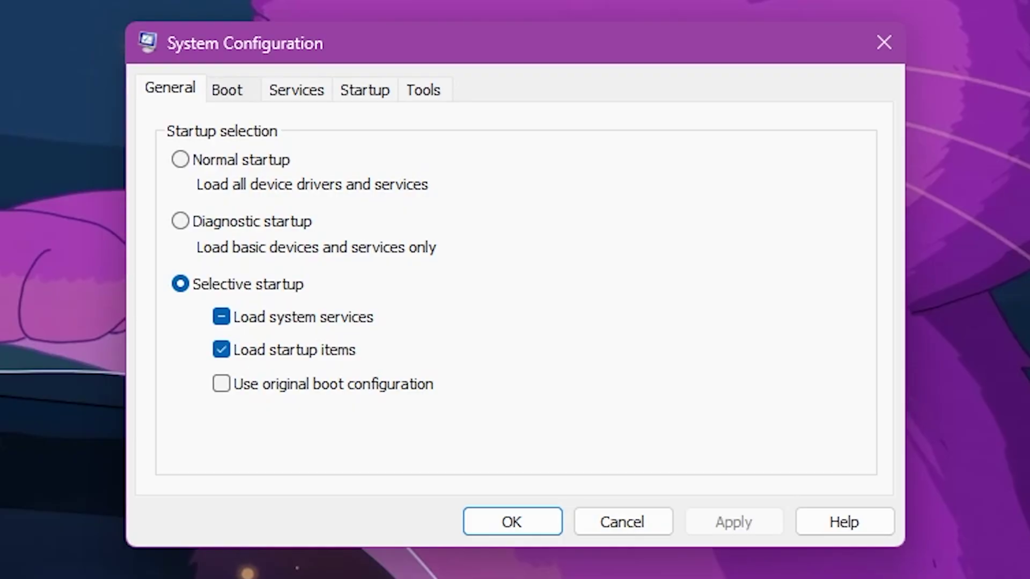
pyautogui.hotkey('ctrl', 'Tab')
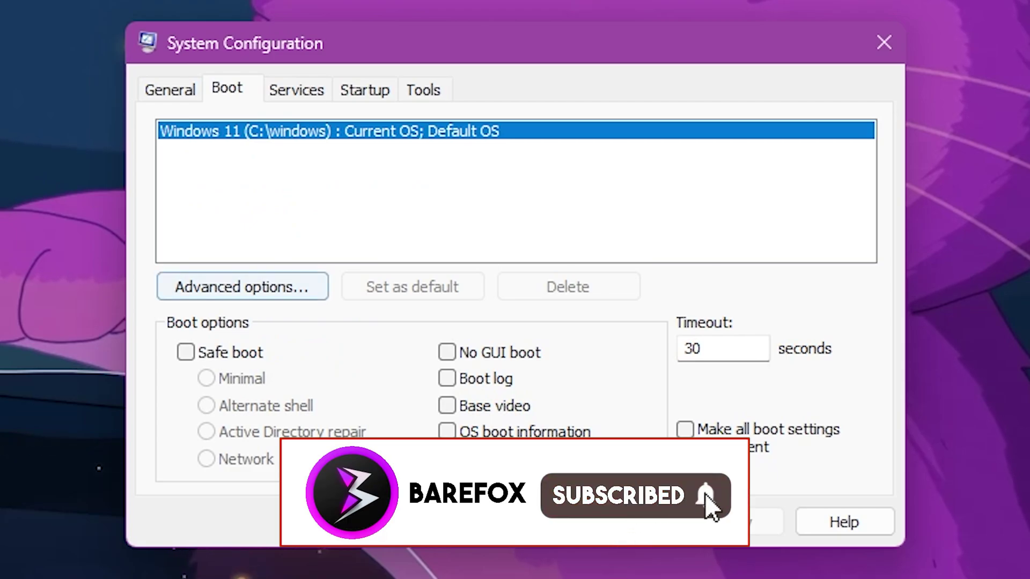
# - Set the number of processors to 24 in the advanced boot options, save the configuration and exit without restarting
pyautogui.click(242, 287)
pyautogui.click(358, 125)
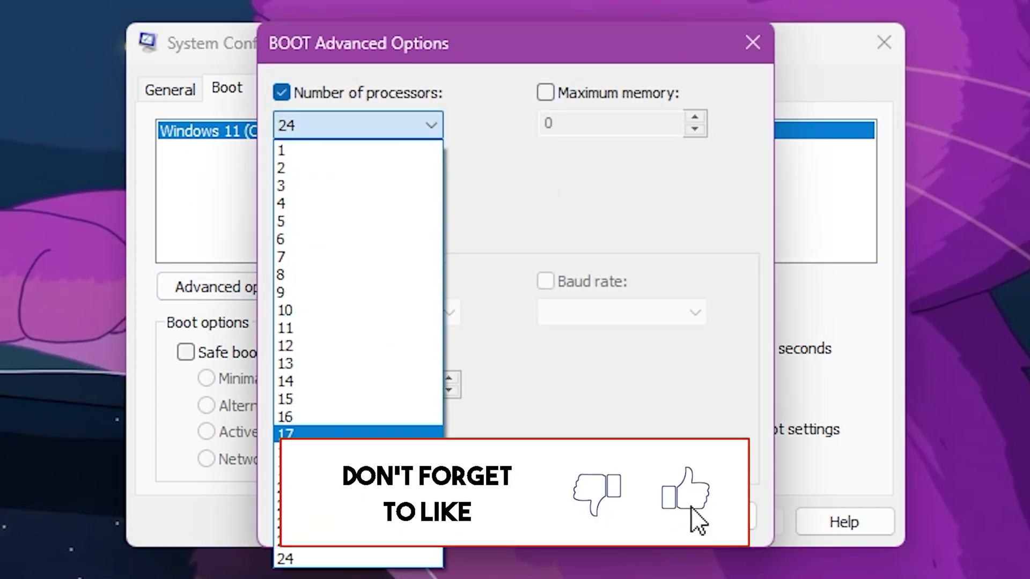
pyautogui.click(358, 558)
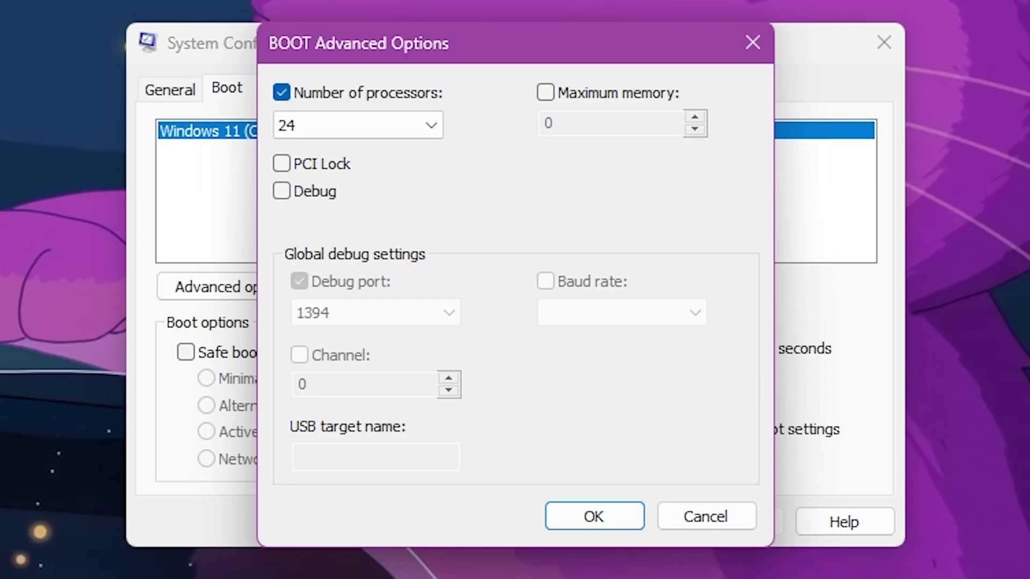
pyautogui.press('Return')
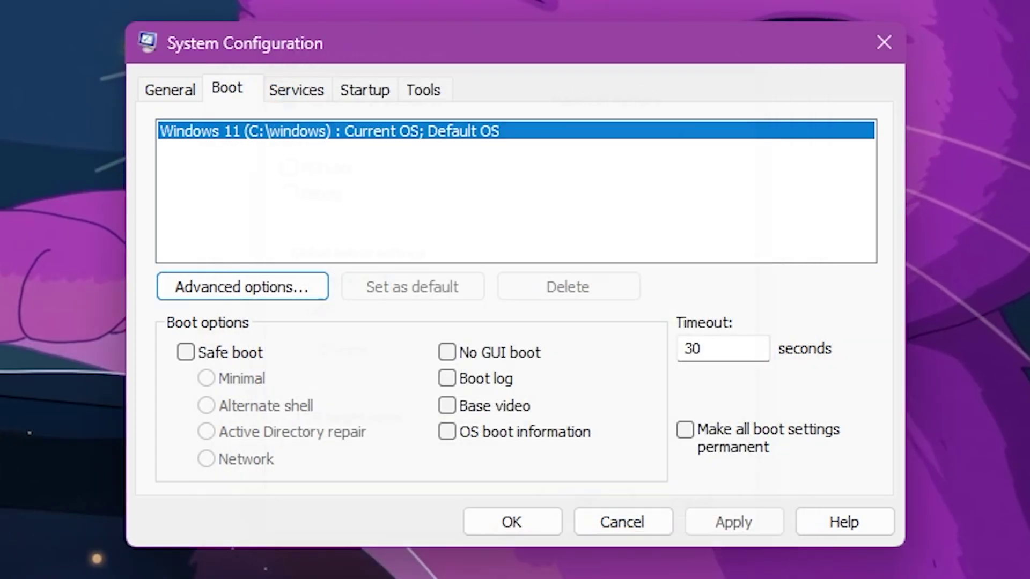
pyautogui.press('Return')
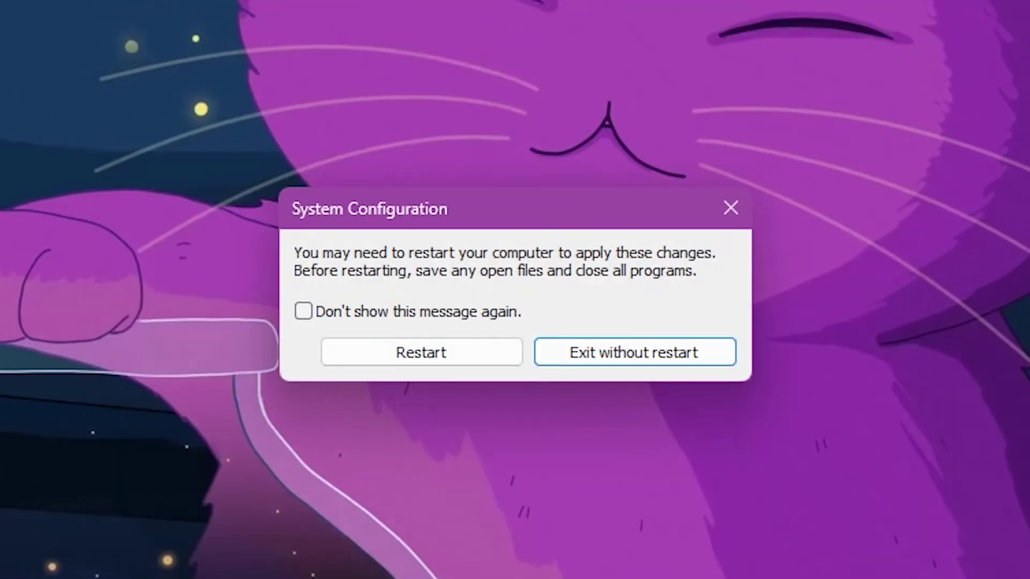
pyautogui.press('Return')
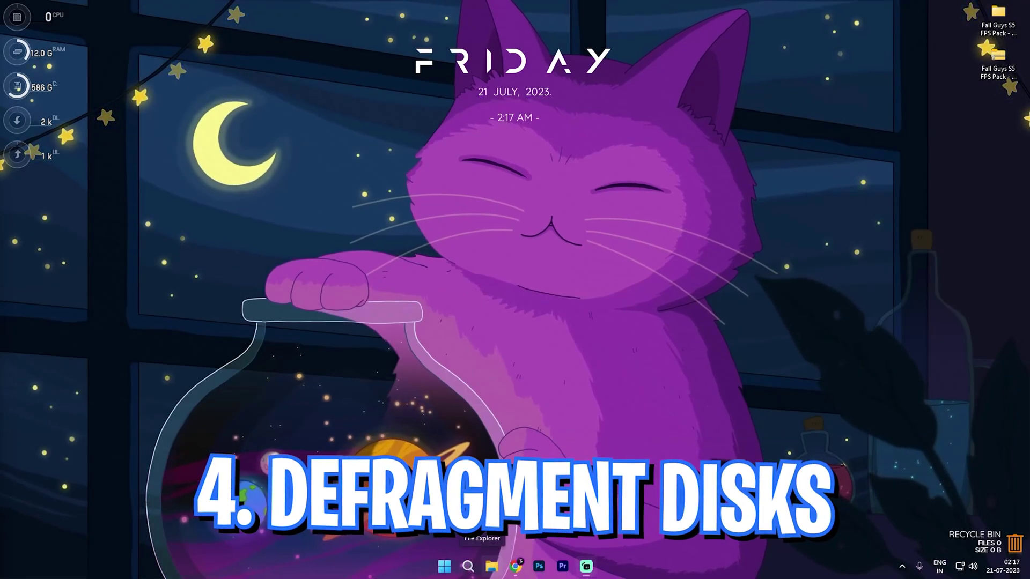
# - Open the properties of Local Disk (C:) in File Explorer and show its error-checking and optimization tools
pyautogui.press('super+e')
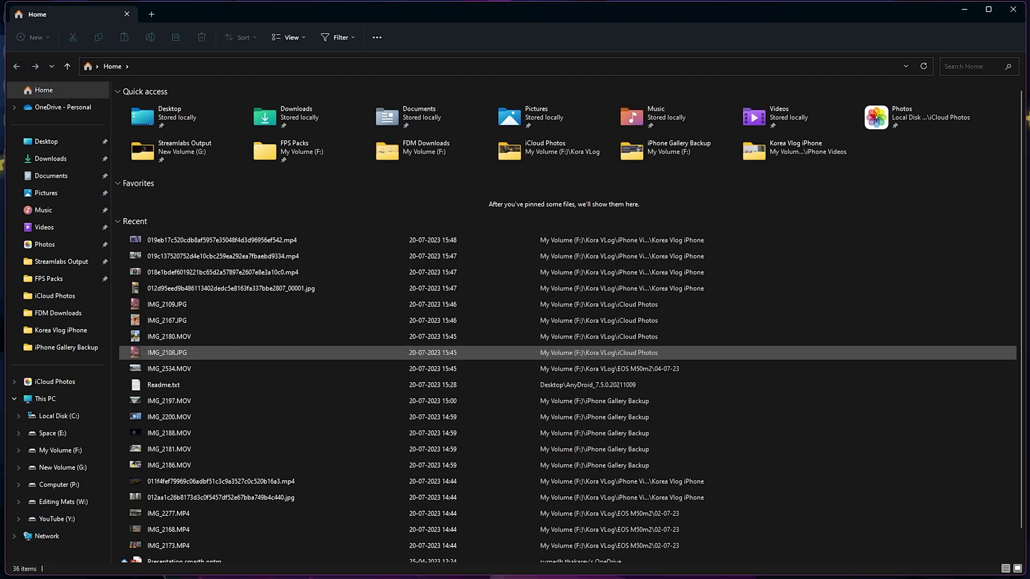
pyautogui.click(45, 399)
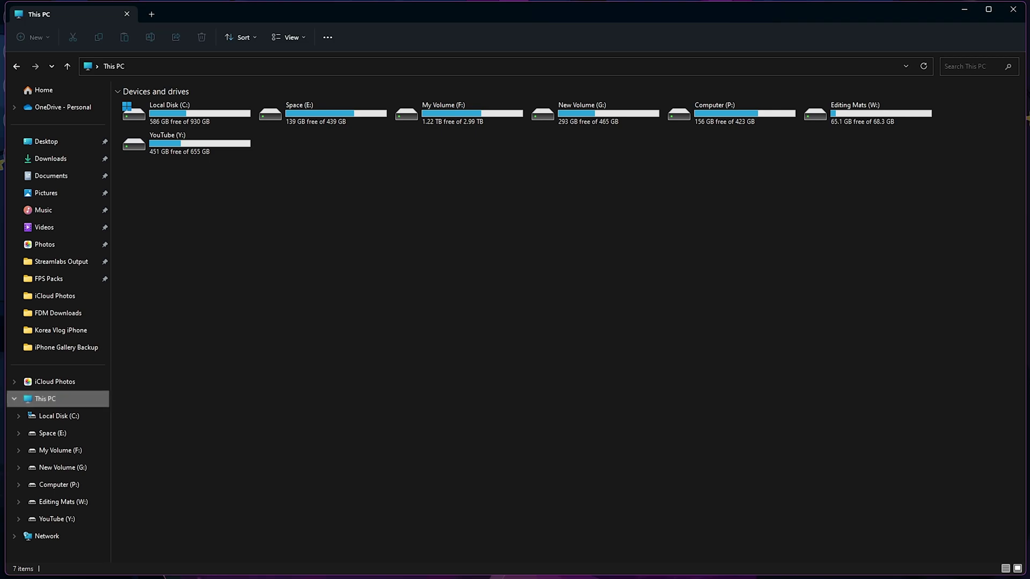
pyautogui.click(185, 114)
pyautogui.rightClick(183, 113)
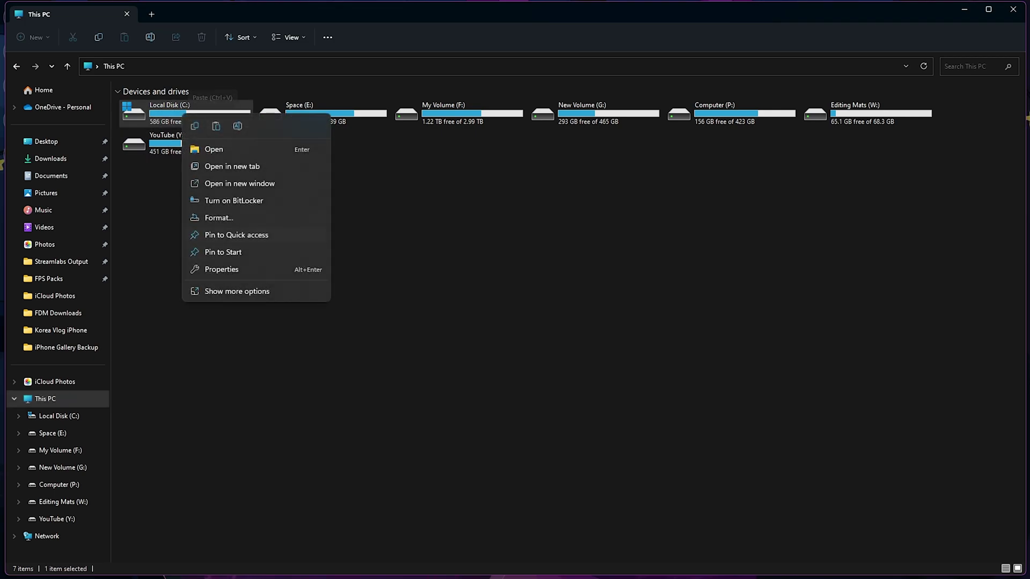
pyautogui.click(225, 291)
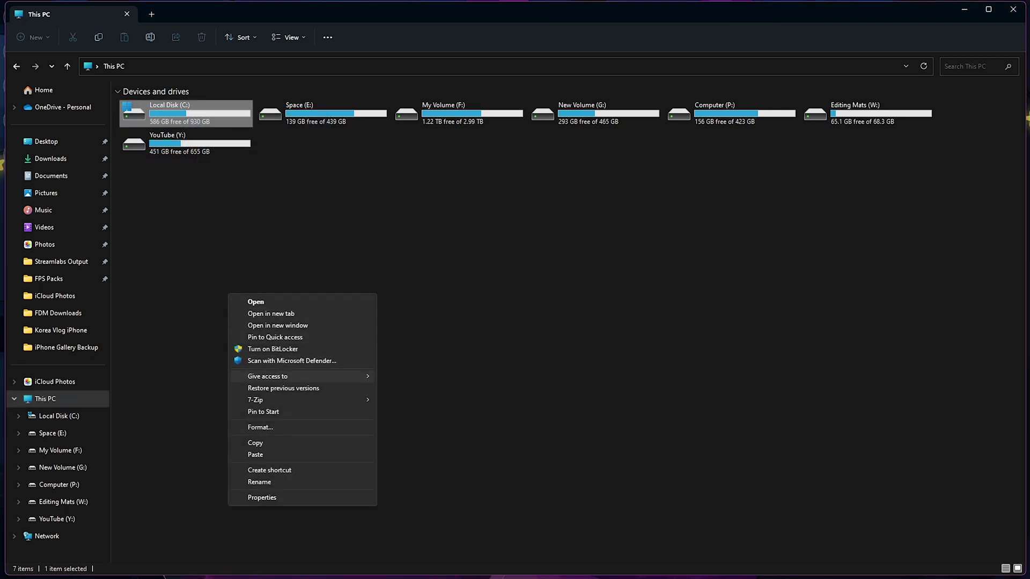
pyautogui.moveTo(300, 376)
pyautogui.click(262, 498)
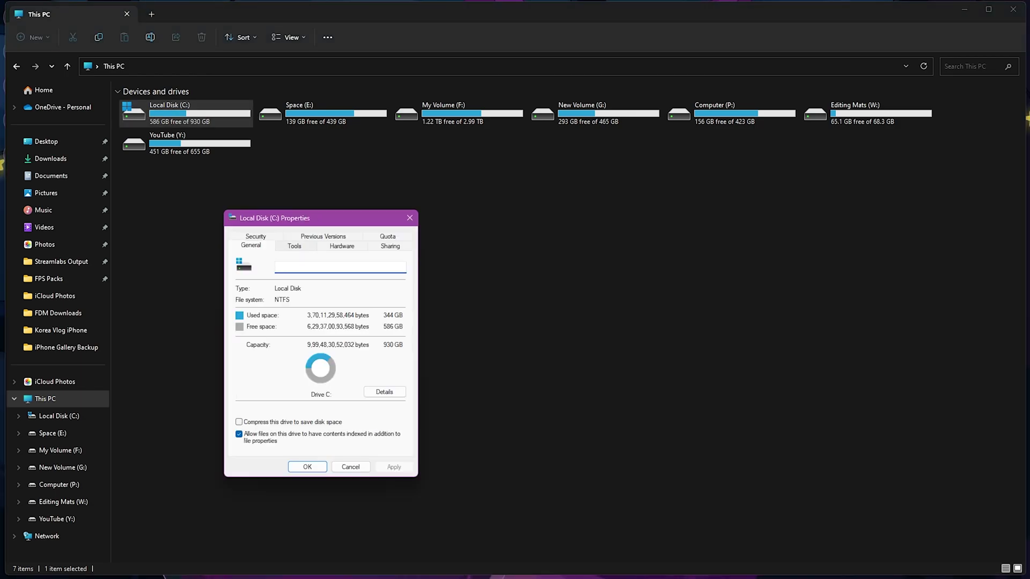
pyautogui.click(294, 246)
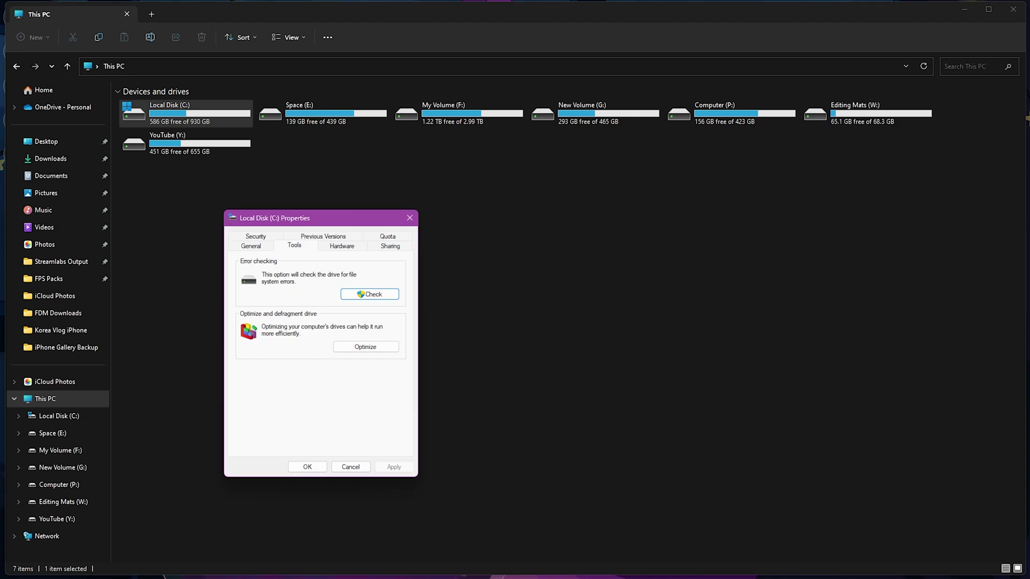
# - Open the drive optimization tool and optimize the Space (E:) and C: drives
pyautogui.click(365, 346)
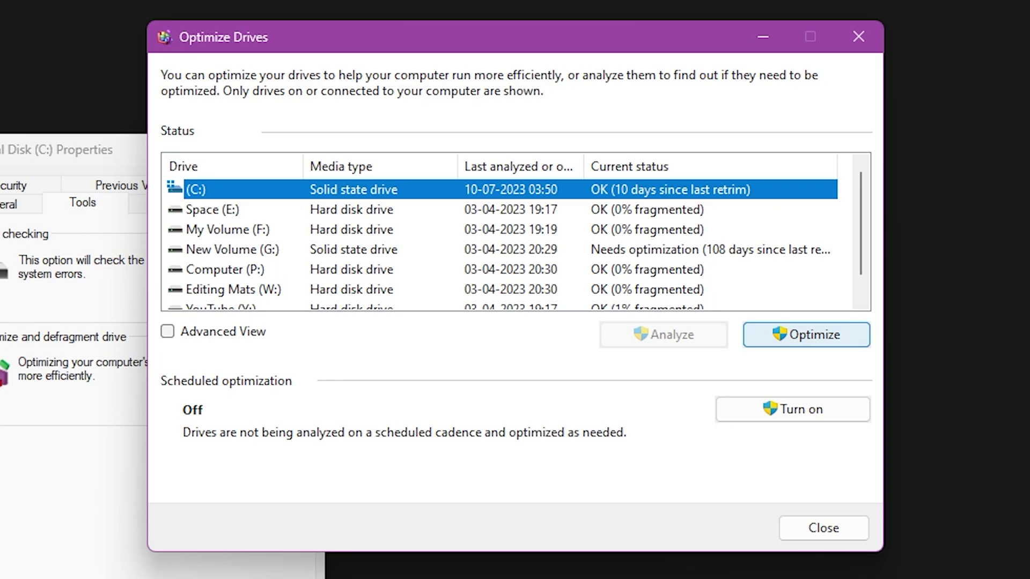
pyautogui.click(503, 209)
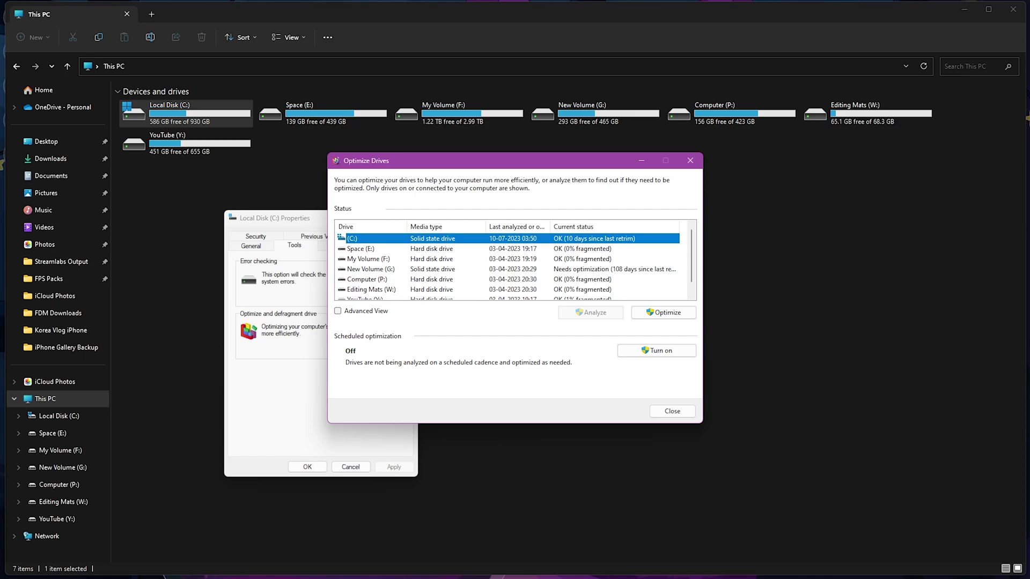
pyautogui.click(361, 248)
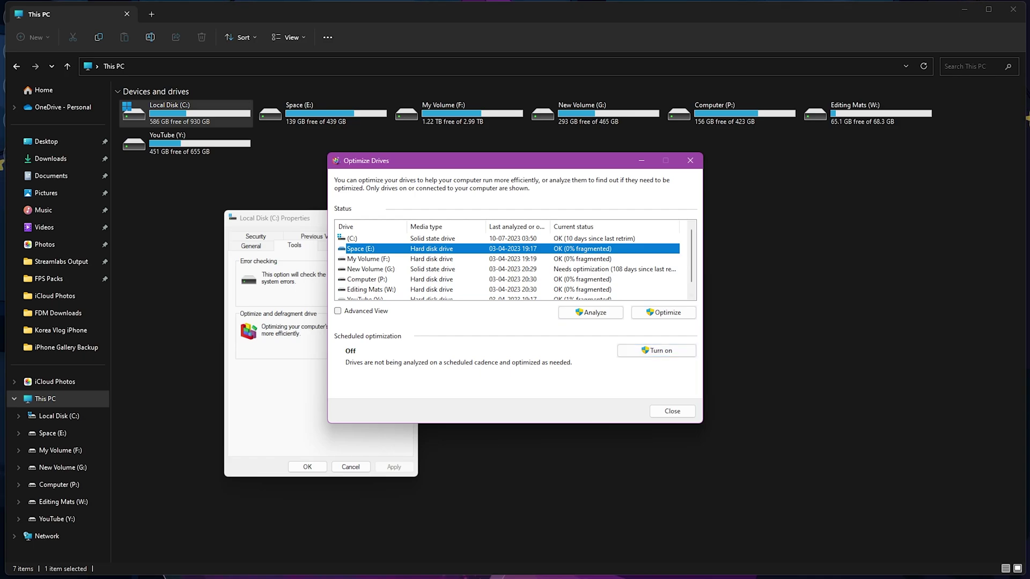
pyautogui.click(663, 312)
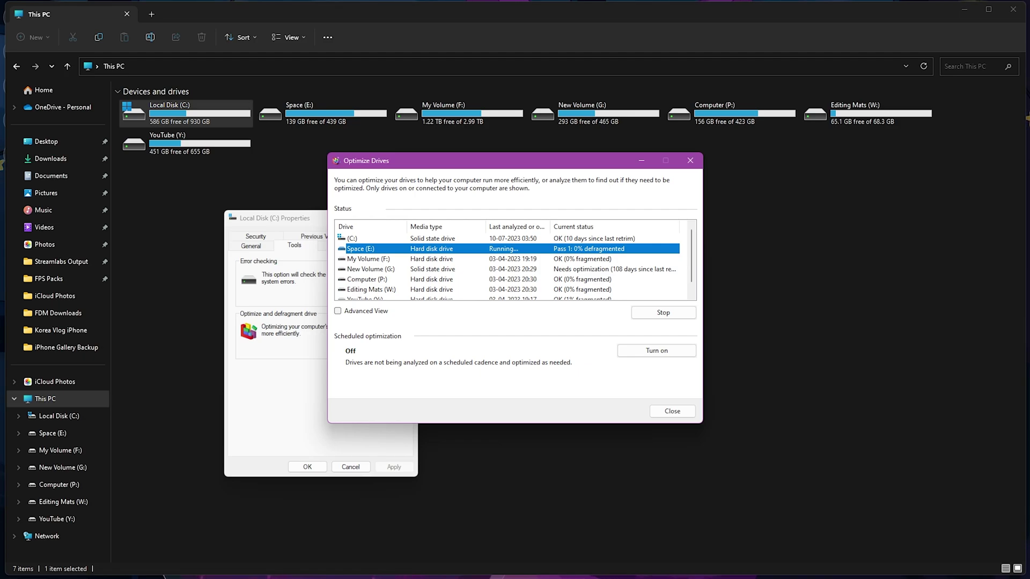
pyautogui.click(431, 238)
pyautogui.click(663, 312)
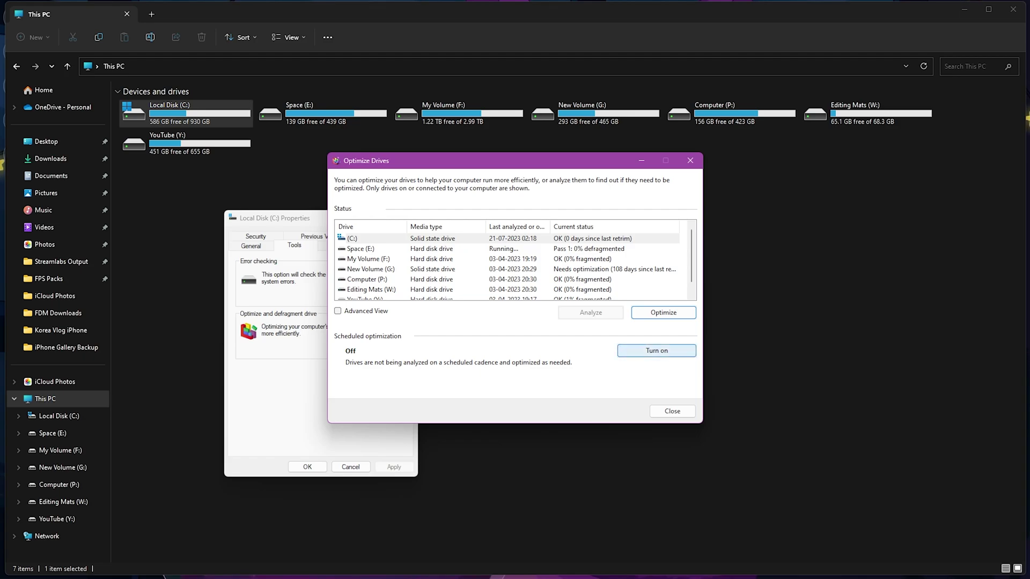
# - Turn on scheduled drive optimization with a Daily frequency and save the schedule
pyautogui.click(656, 350)
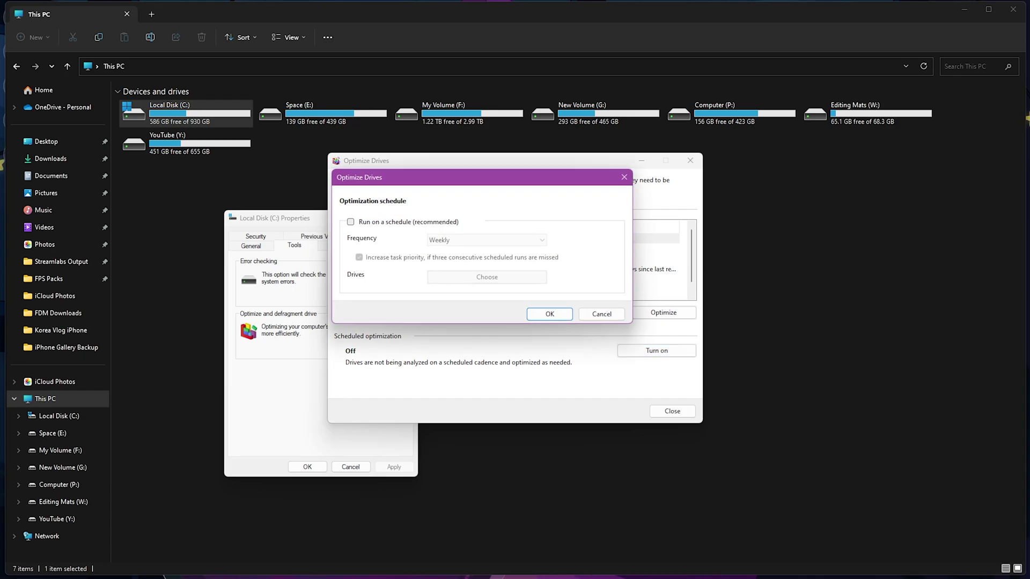
pyautogui.click(351, 222)
pyautogui.click(487, 240)
pyautogui.click(435, 250)
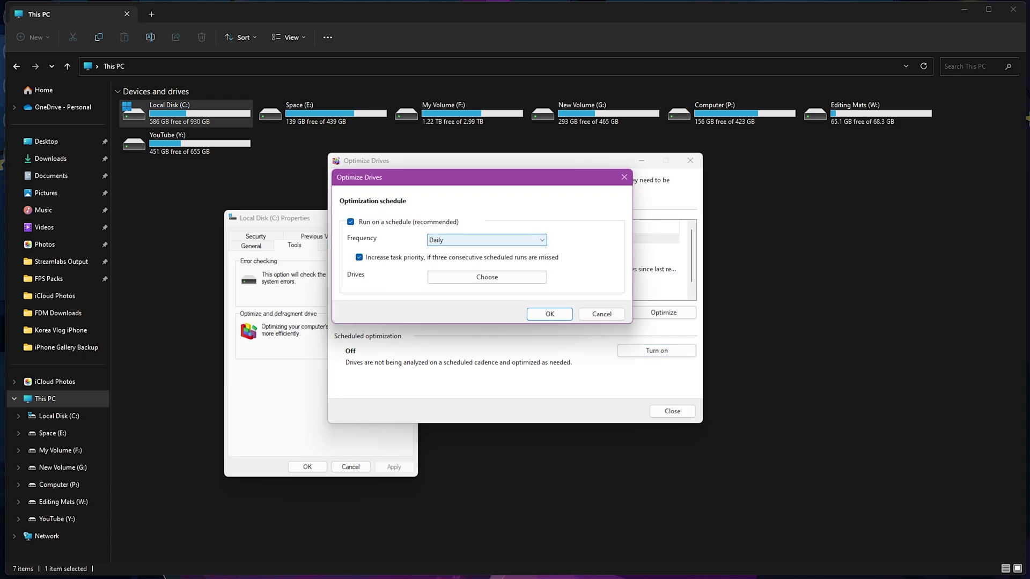
pyautogui.click(549, 314)
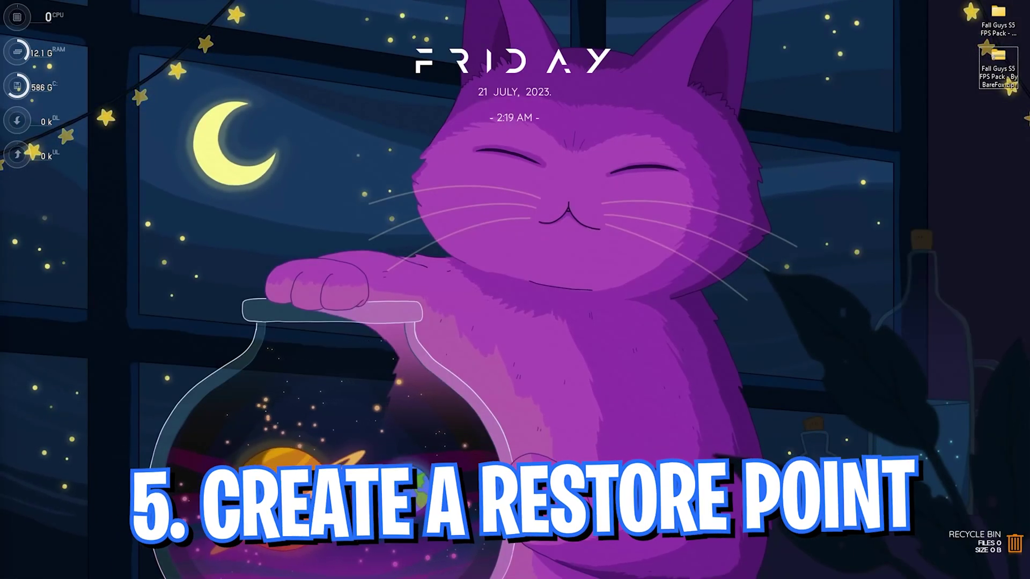
# - Find the restore point settings and accept the Local Disk (C:) configuration with system protection turned on
pyautogui.press('super')
pyautogui.write('create a restore point')
pyautogui.press('Return')
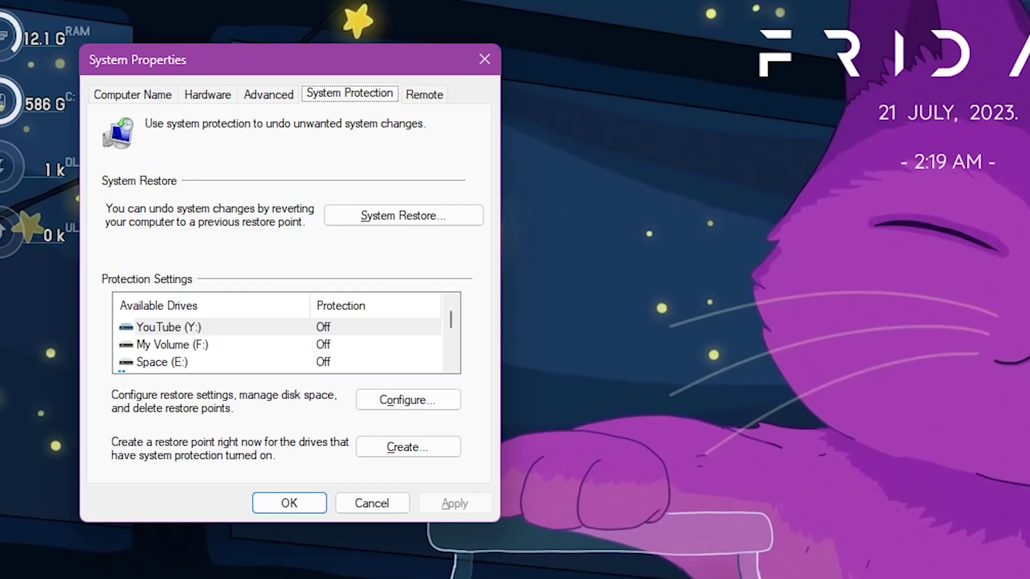
pyautogui.scroll(-1, 286, 345)
pyautogui.click(226, 362)
pyautogui.click(225, 345)
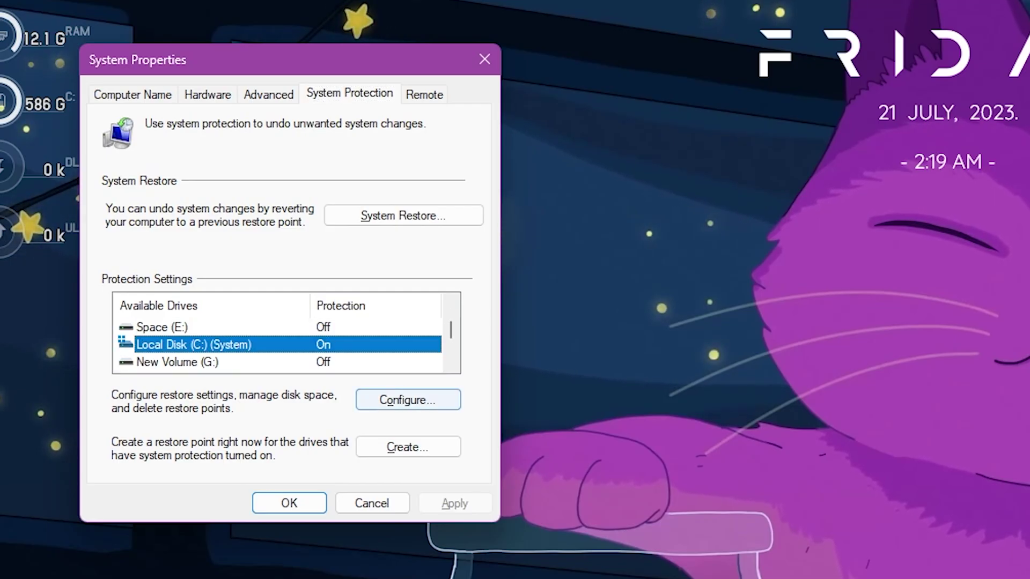
pyautogui.click(408, 399)
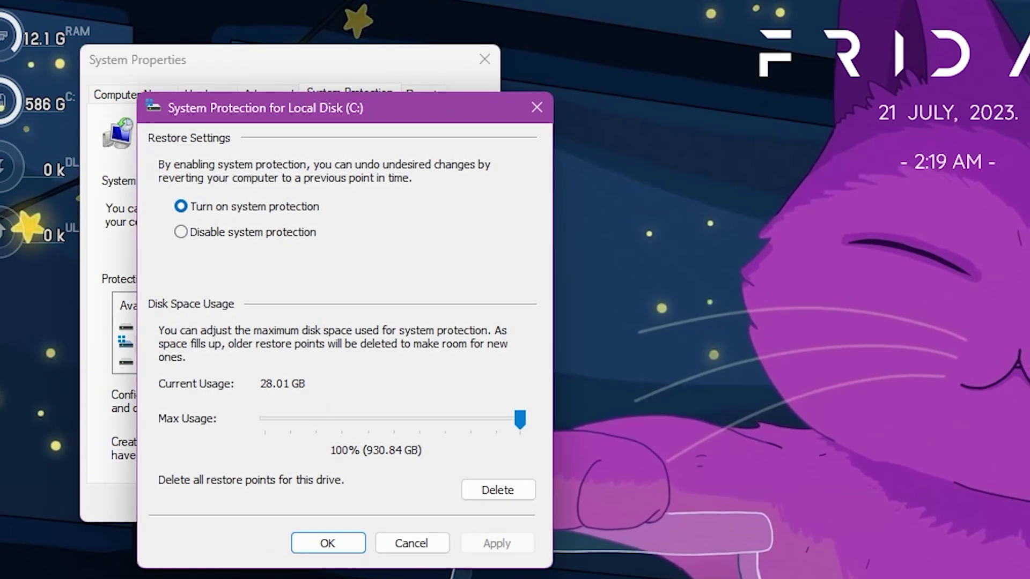
pyautogui.click(328, 543)
# - Create a restore point described as Fall Guys and close the System Properties window
pyautogui.click(407, 446)
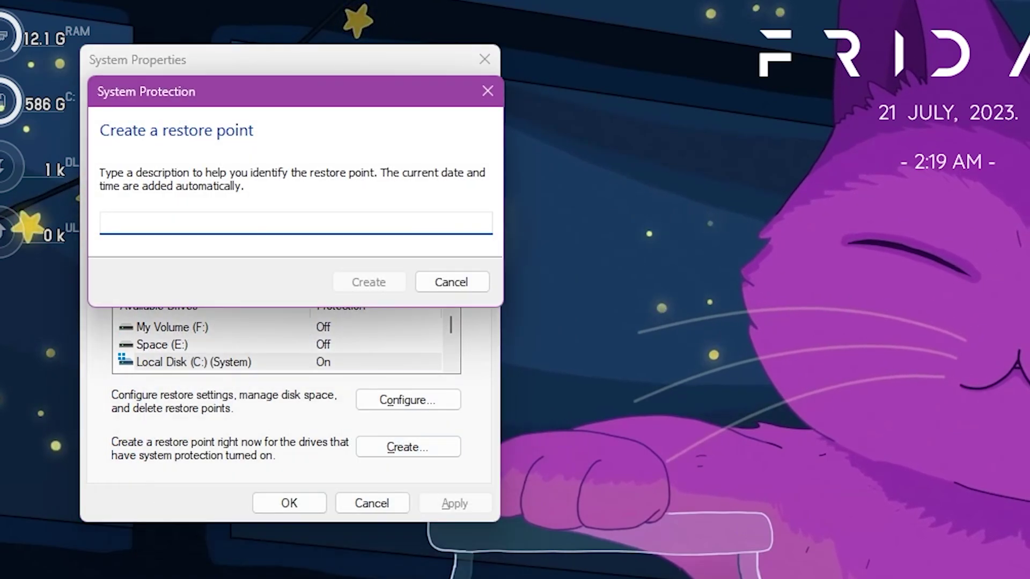
pyautogui.write('Fall Guys')
pyautogui.press('Return')
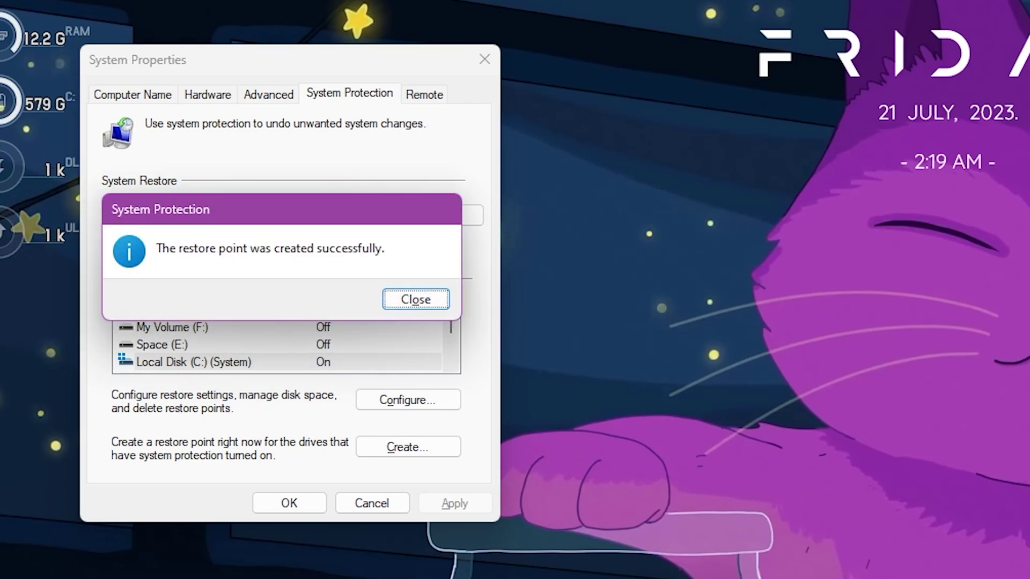
pyautogui.press('Return')
pyautogui.press('Escape')
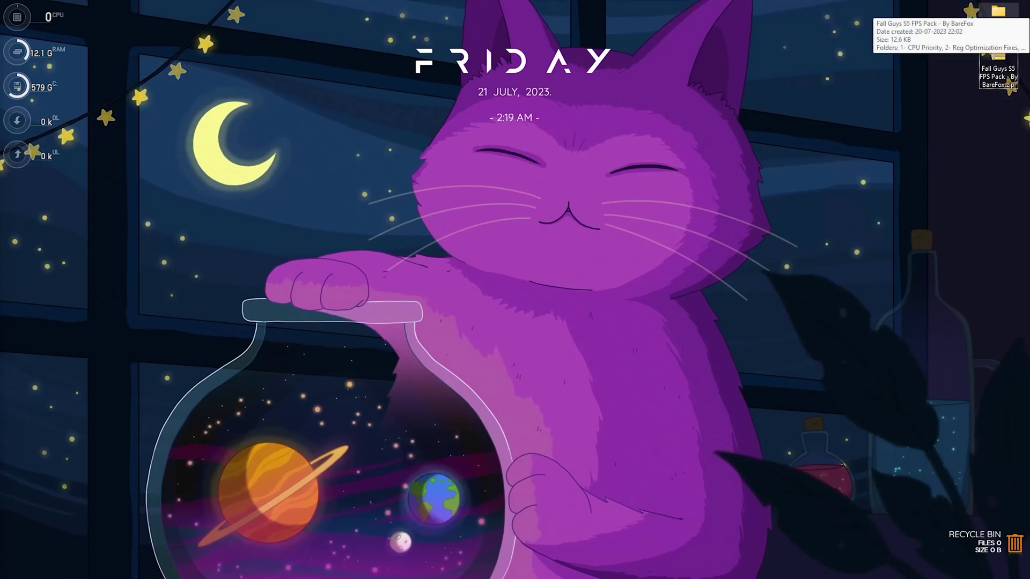
# - Open the 1- CPU Priority folder inside the Fall Guys S5 FPS Pack folder on the desktop
pyautogui.doubleClick(996, 16)
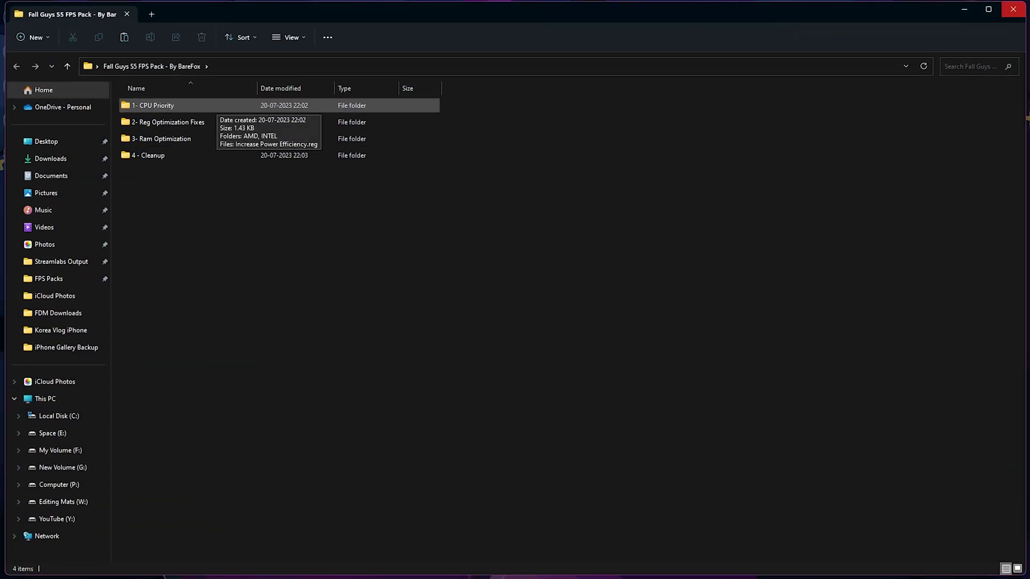
pyautogui.doubleClick(209, 106)
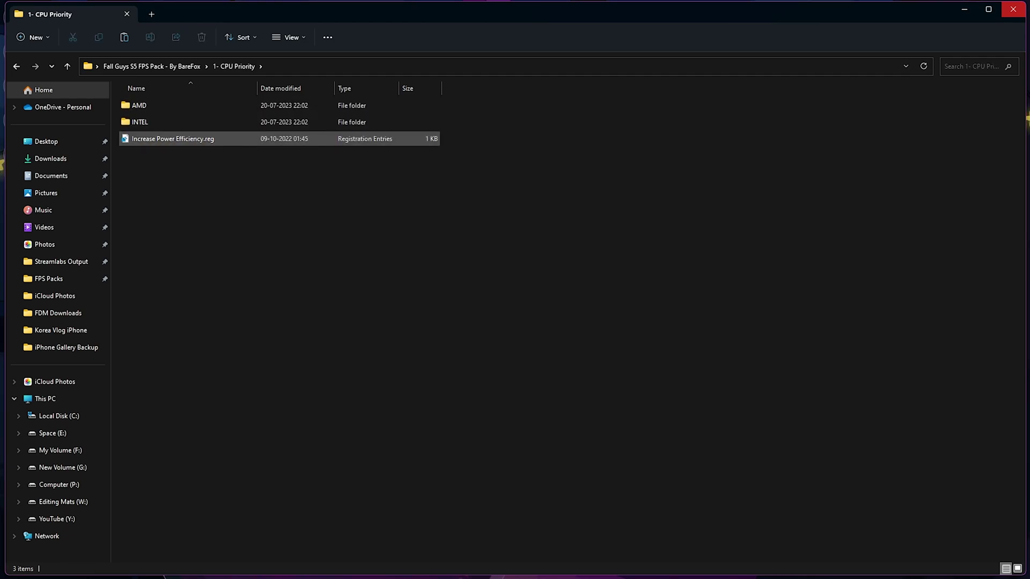
# - Look up the processor and the installed physical memory in System Information and close it
pyautogui.press('super')
pyautogui.write('sys')
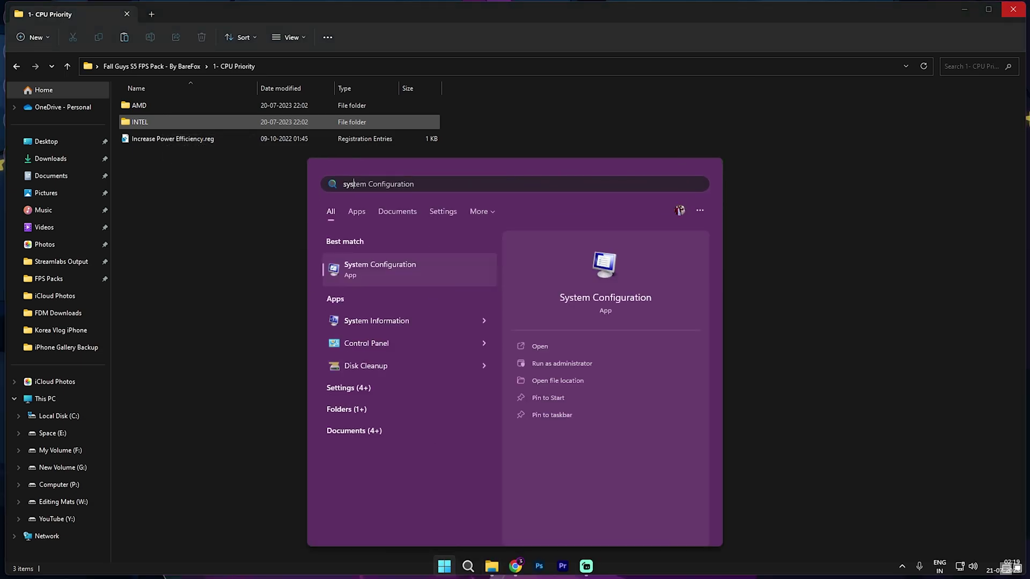
pyautogui.press('Down')
pyautogui.press('Return')
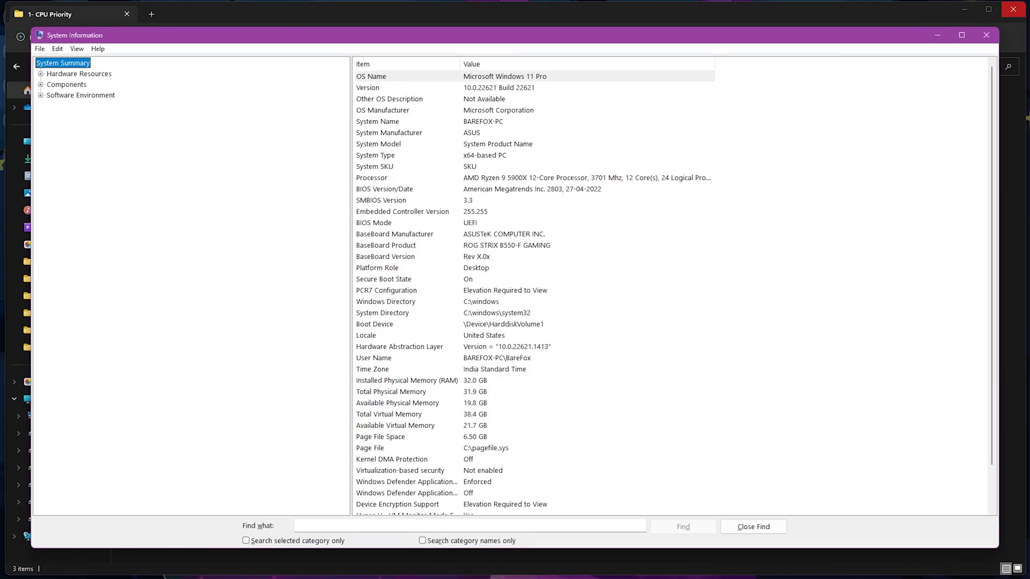
pyautogui.click(534, 177)
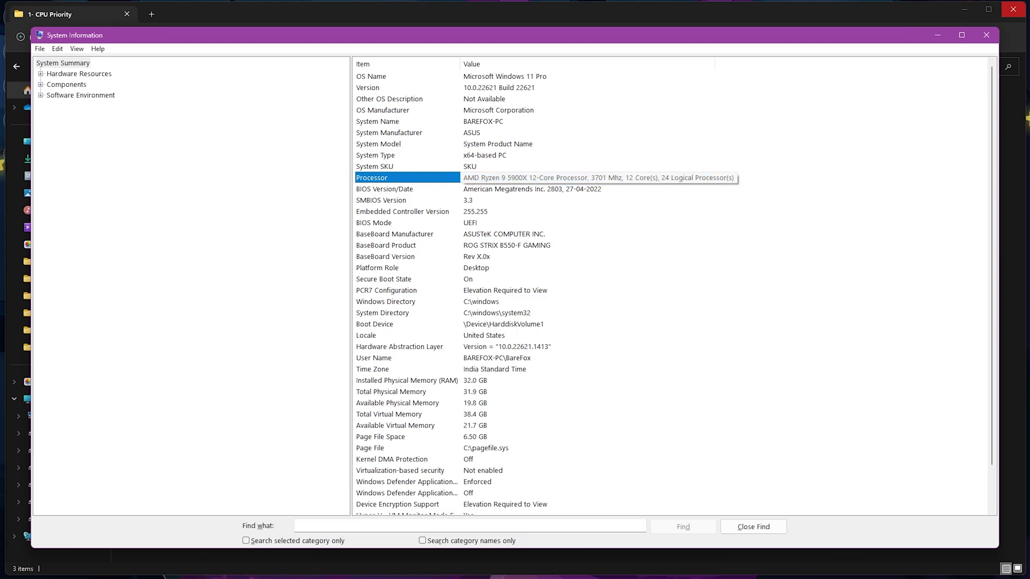
pyautogui.click(475, 380)
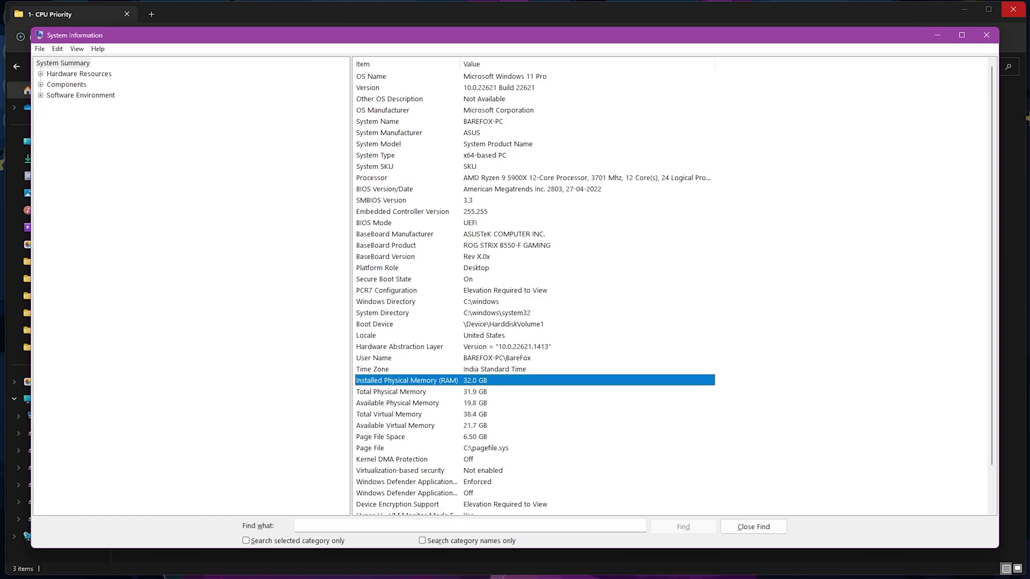
pyautogui.click(474, 177)
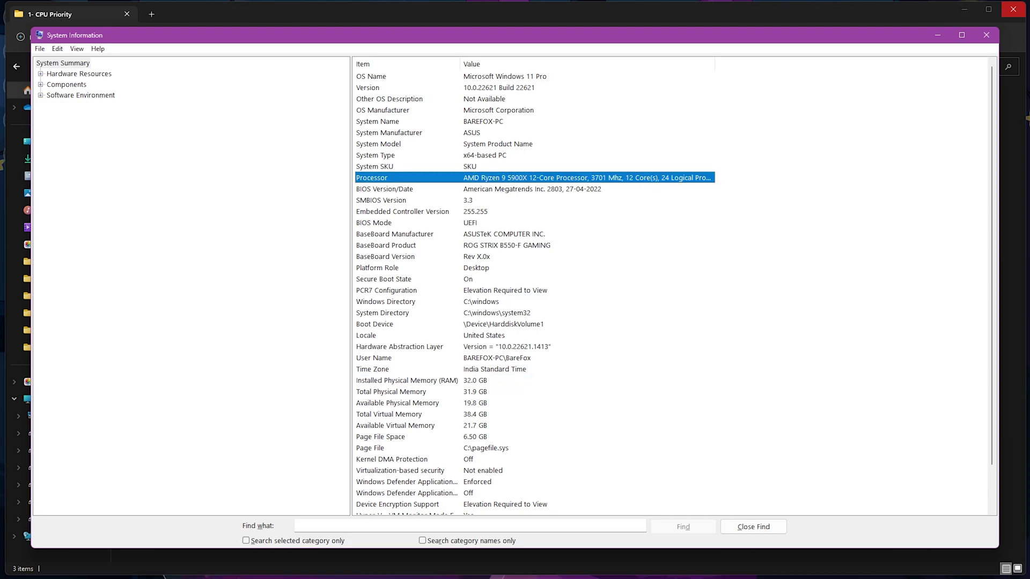
pyautogui.click(985, 35)
# - Examine the contents of the AMD and INTEL folders and select the Increase Power Efficiency.reg file
pyautogui.press('Return')
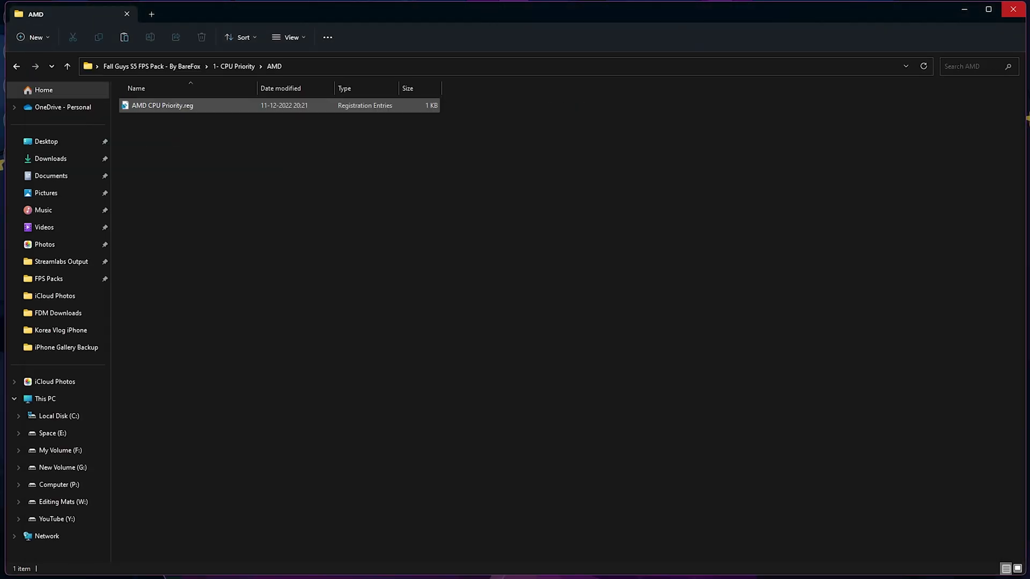
pyautogui.hotkey('alt', 'Left')
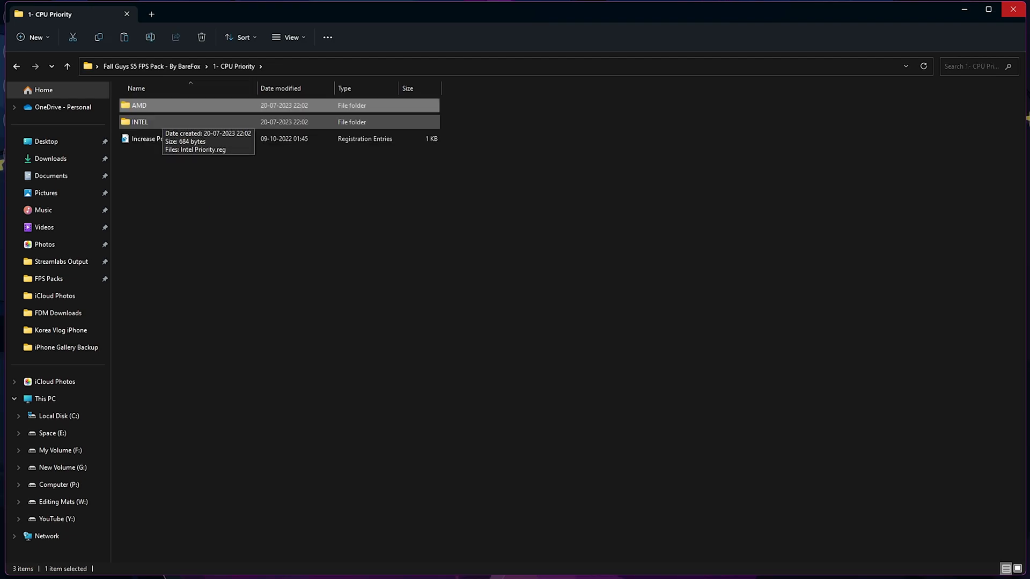
pyautogui.doubleClick(161, 122)
pyautogui.hotkey('alt', 'Left')
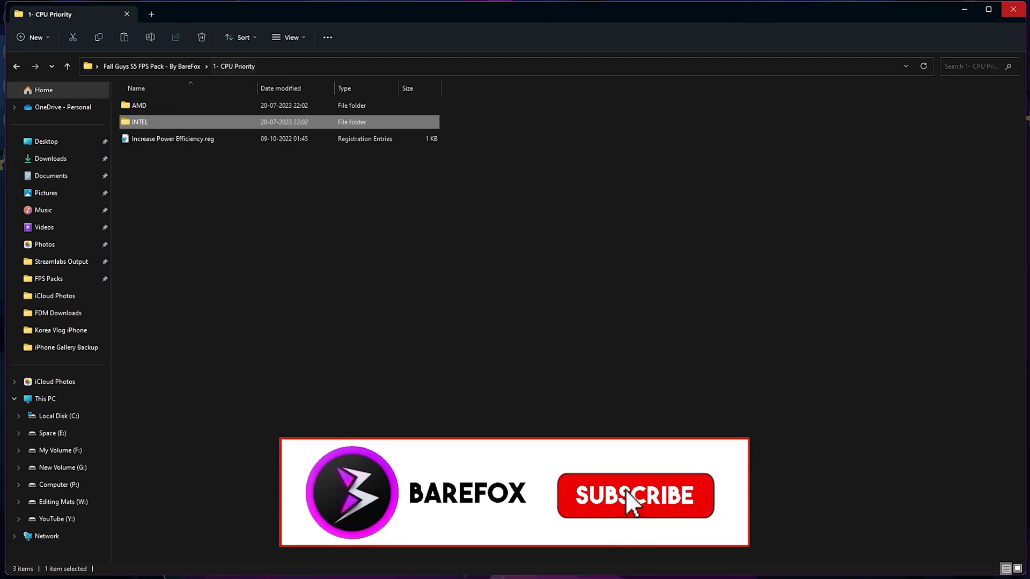
pyautogui.click(152, 139)
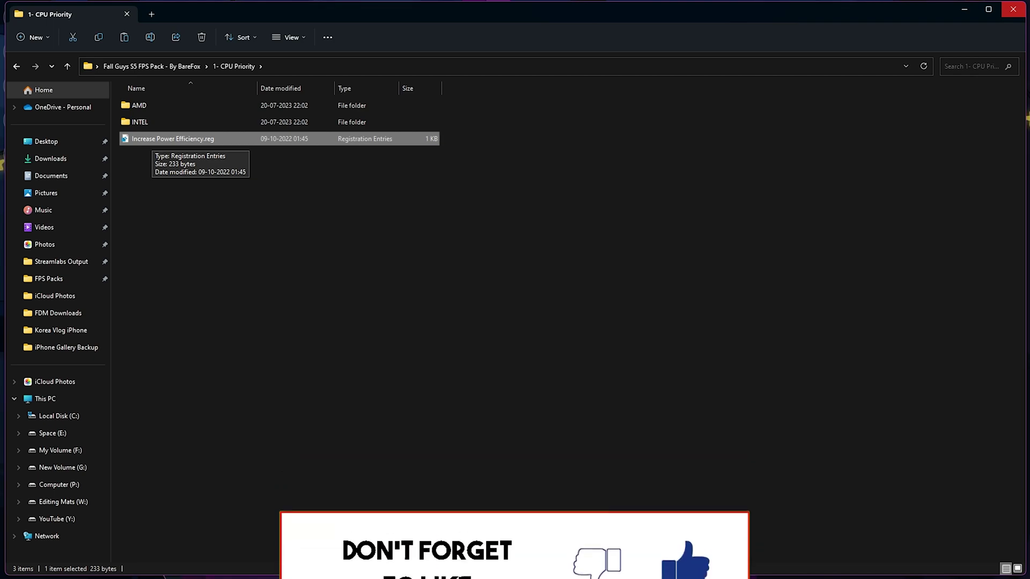
# - Review the registry files in the pack's 2- Reg Optimization Fixes folder, including the subfolder of default files for reverting to stock
pyautogui.click(152, 66)
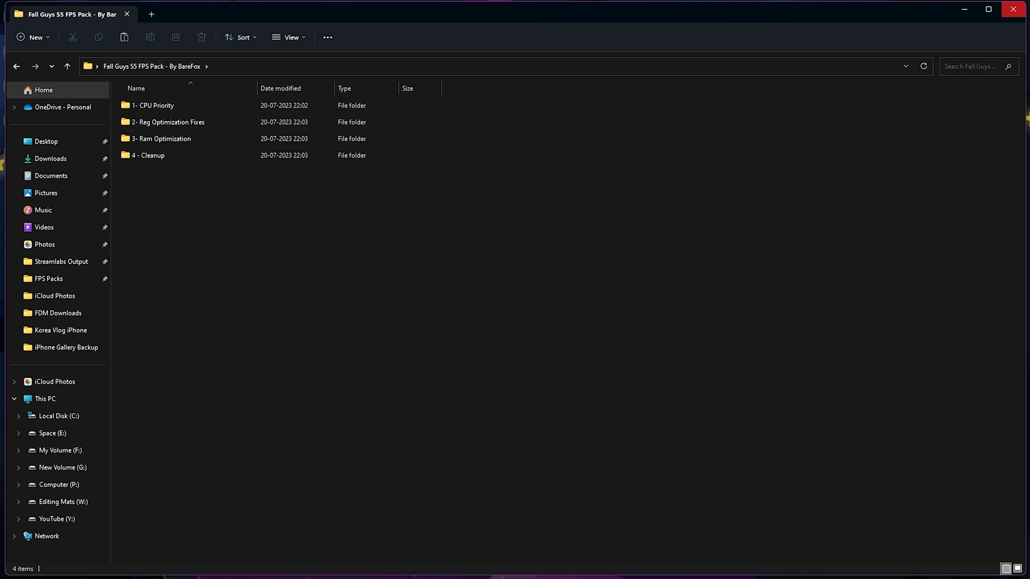
pyautogui.doubleClick(152, 122)
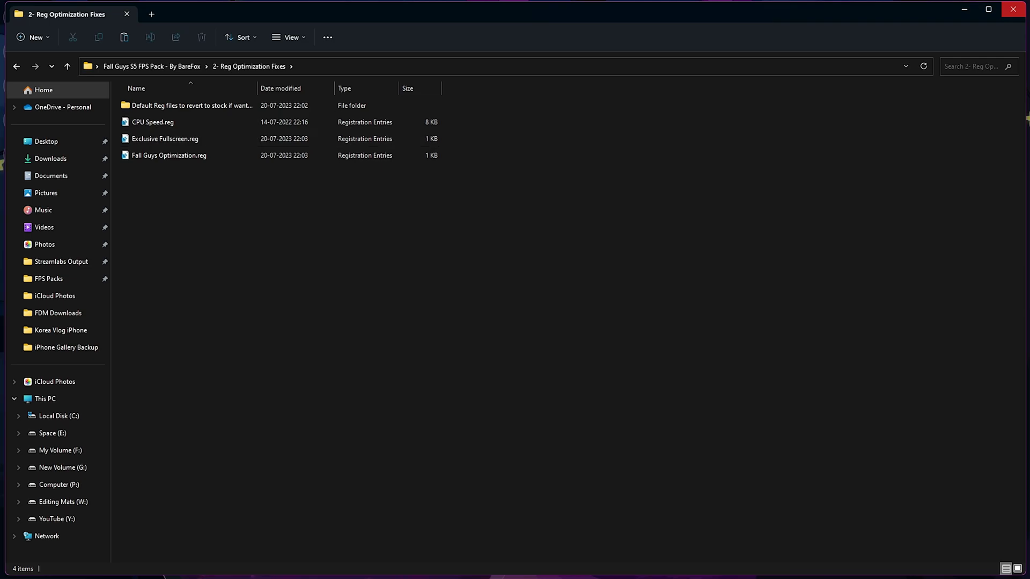
pyautogui.moveTo(185, 214); pyautogui.dragTo(141, 121)
pyautogui.click(183, 177)
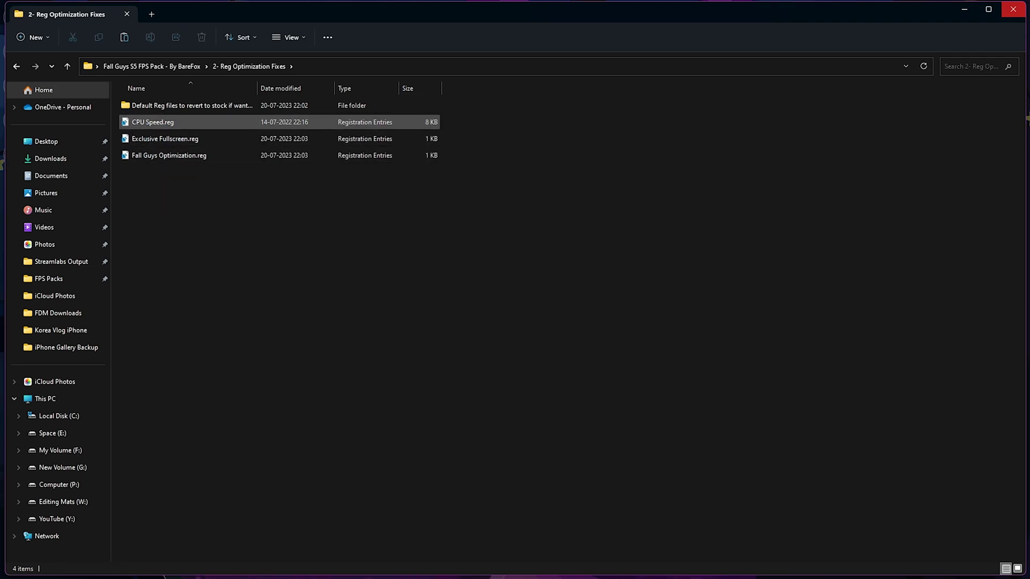
pyautogui.click(153, 121)
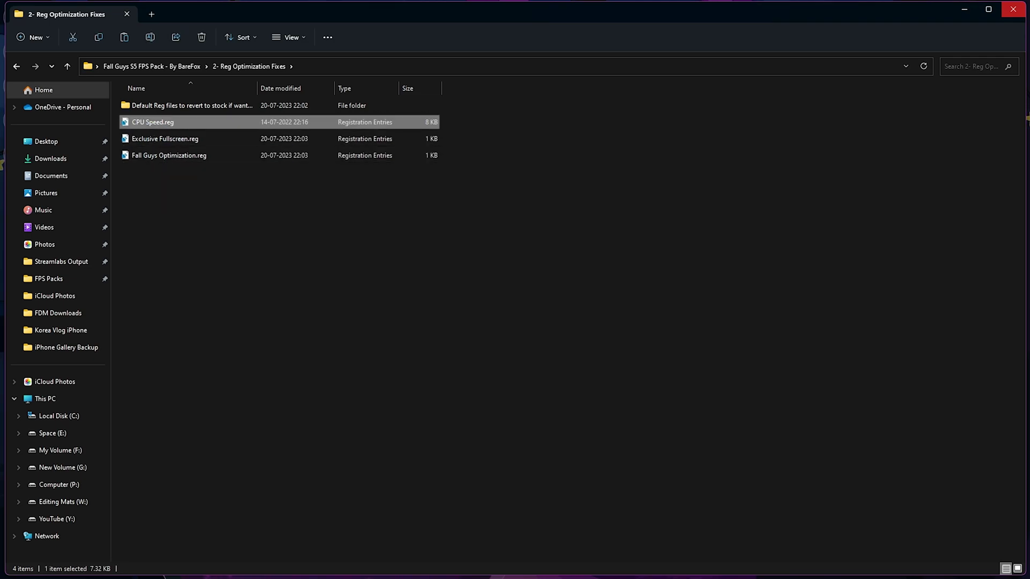
pyautogui.click(165, 139)
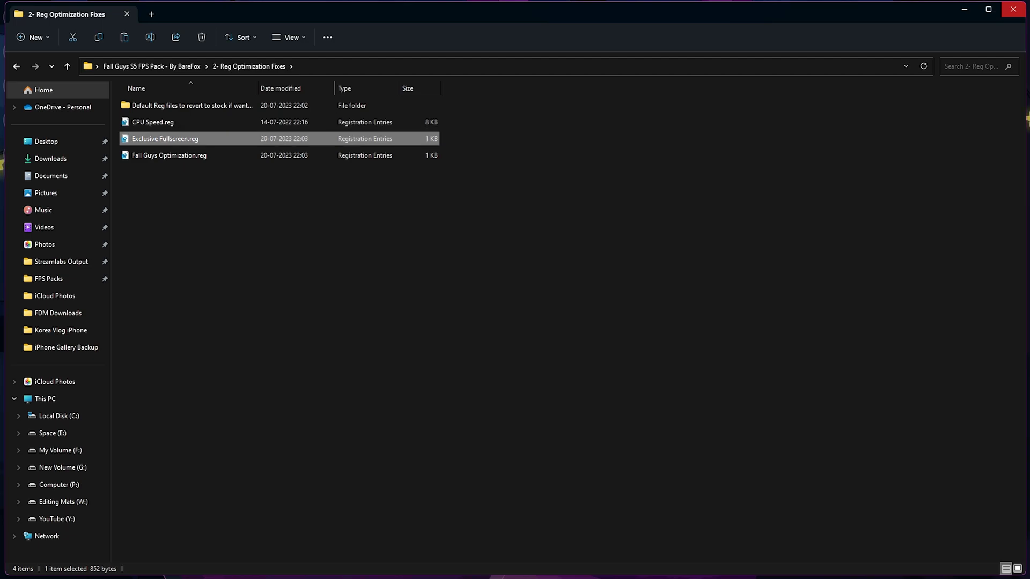
pyautogui.click(169, 155)
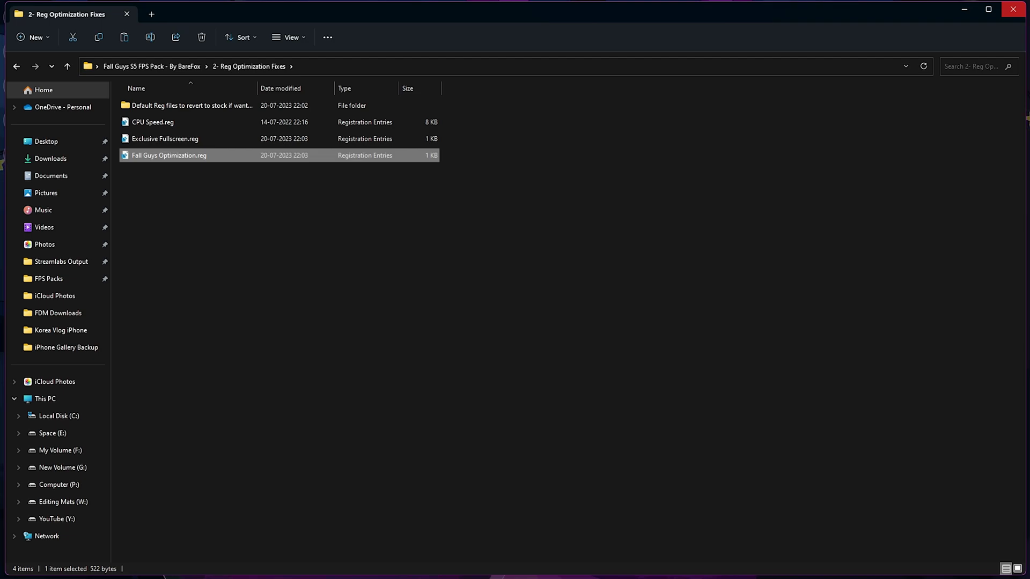
pyautogui.moveTo(172, 180); pyautogui.dragTo(158, 115)
pyautogui.click(173, 180)
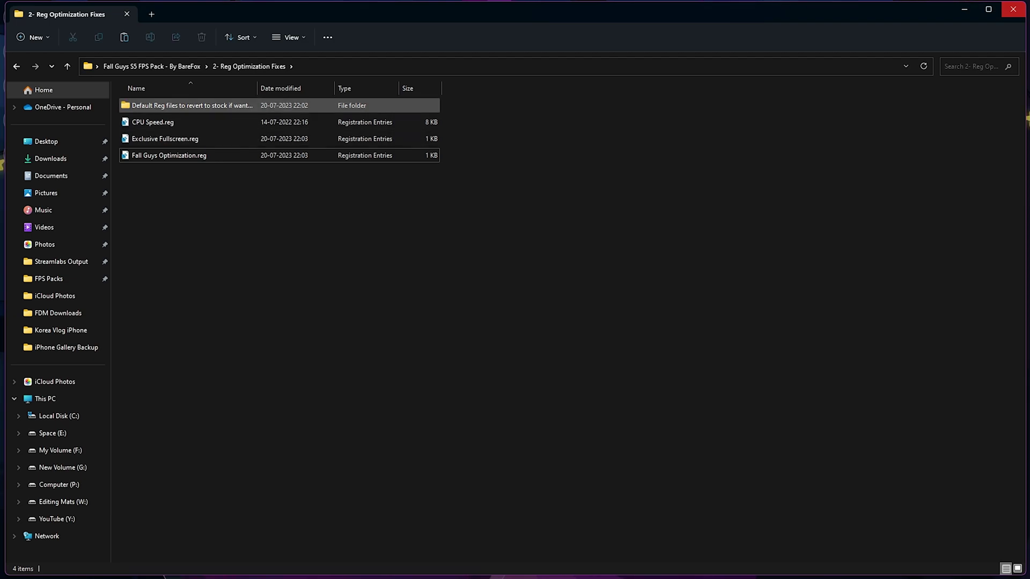
pyautogui.doubleClick(177, 105)
pyautogui.hotkey('alt', 'Up')
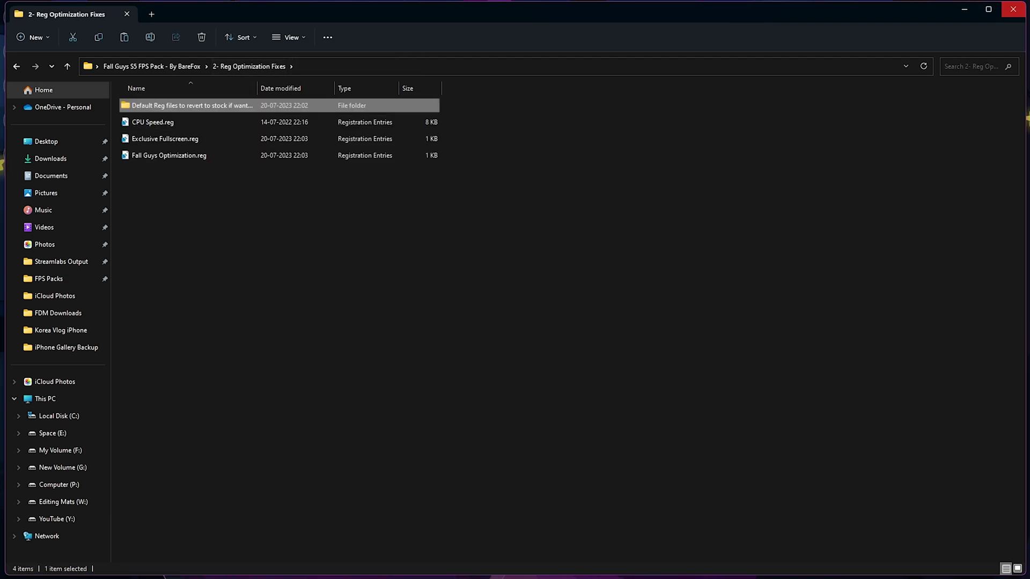
# - Open the pack's 3- Ram Optimization folder and select the 32GB Ram.reg file
pyautogui.hotkey('alt', 'Up')
pyautogui.doubleClick(161, 138)
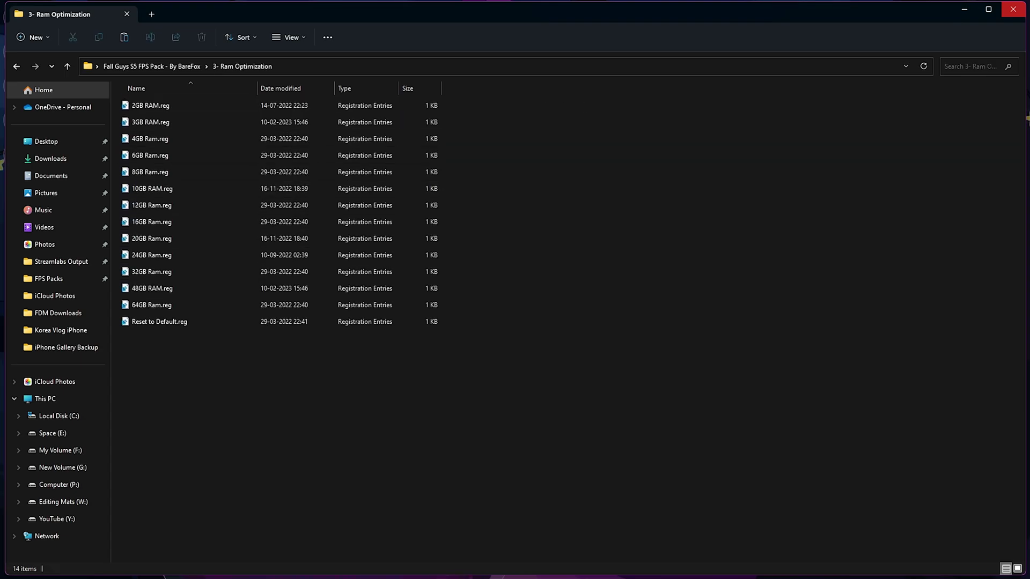
pyautogui.click(152, 271)
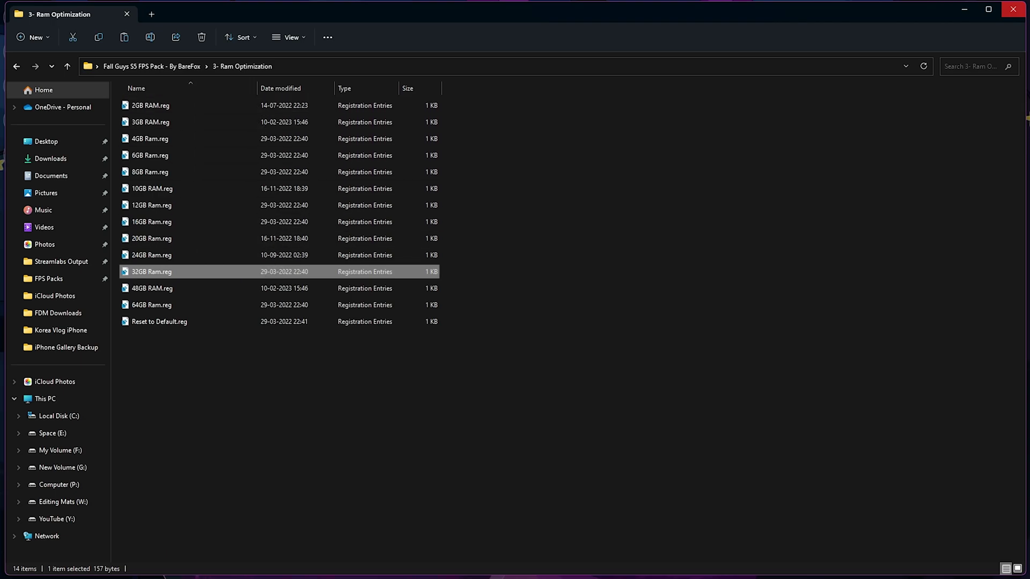
# - Select the Reset to Default.reg file and open the FPS pack's 4 - Cleanup folder
pyautogui.click(160, 321)
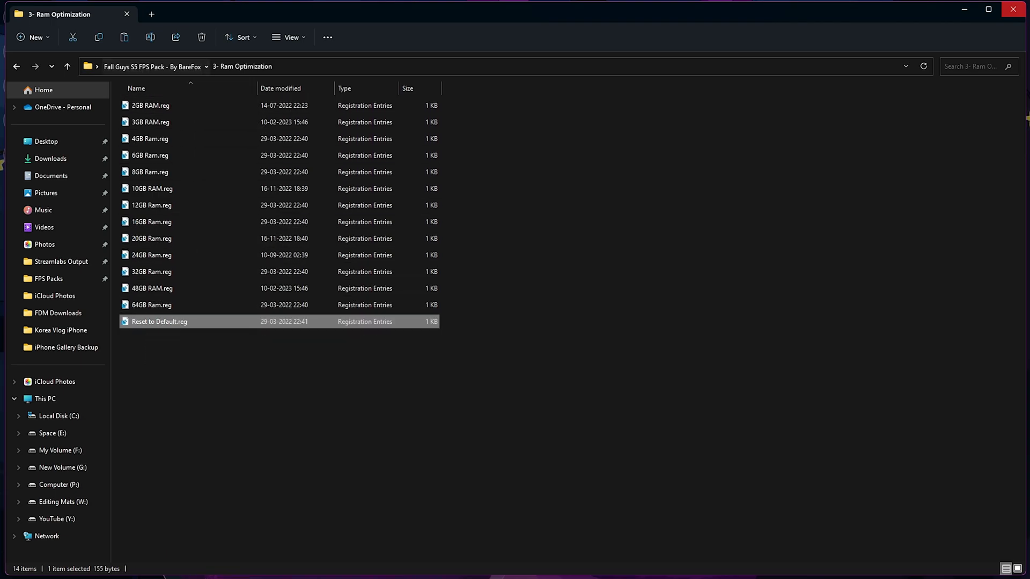
pyautogui.click(152, 67)
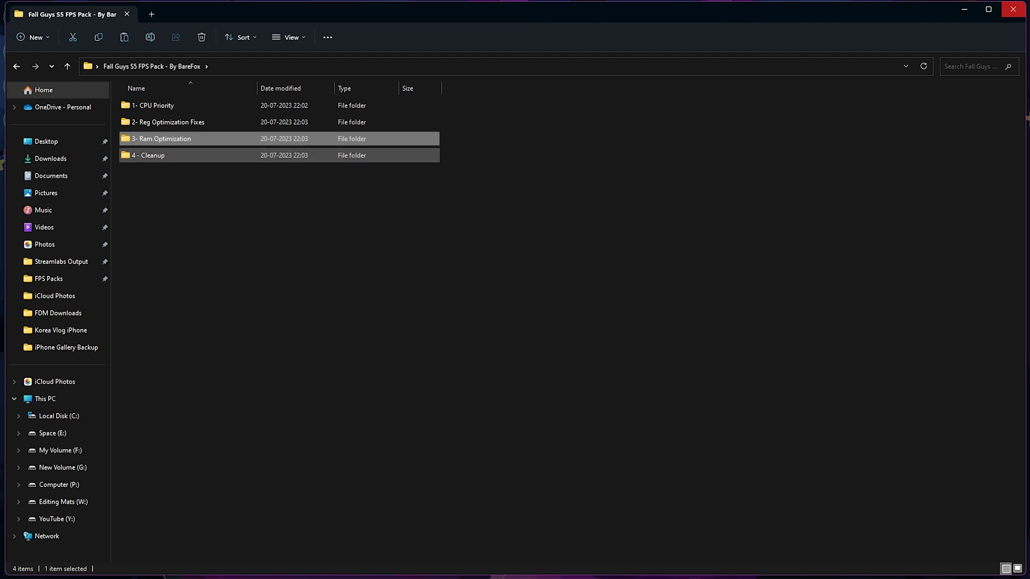
pyautogui.doubleClick(153, 155)
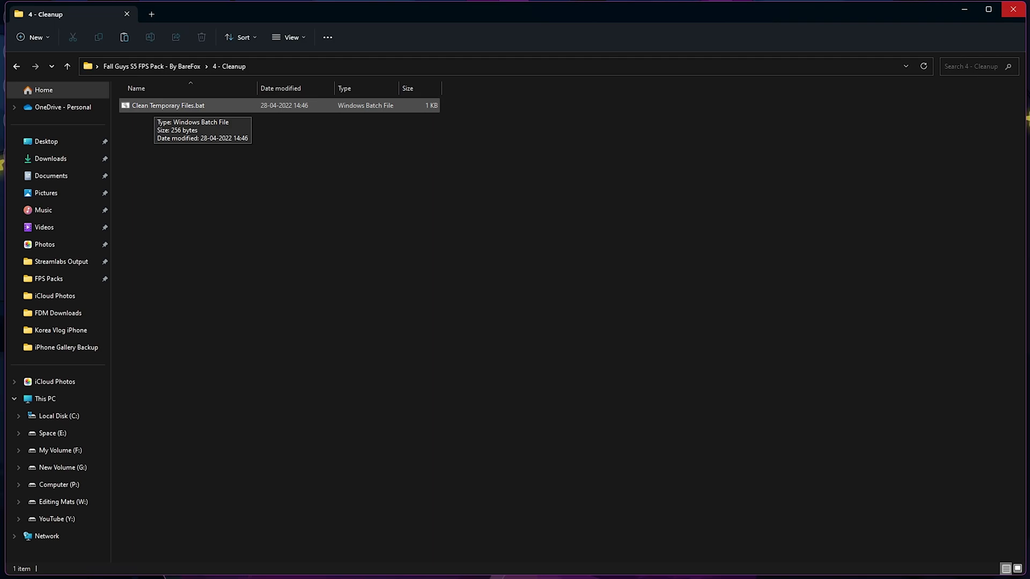
# - Run Clean Temporary Files.bat as administrator, confirm deleting all temporary files, and close the folder window
pyautogui.rightClick(156, 106)
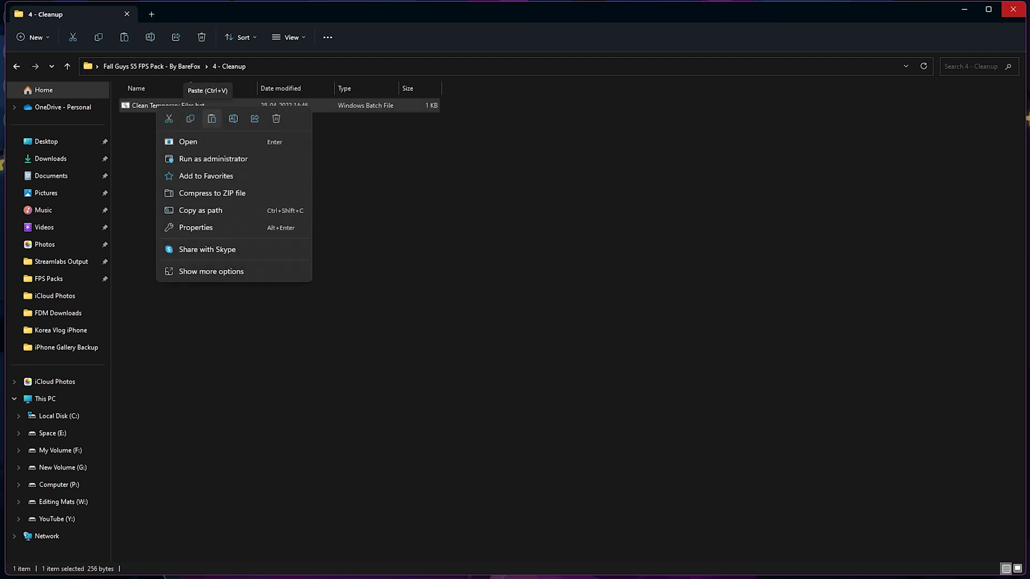
pyautogui.click(213, 158)
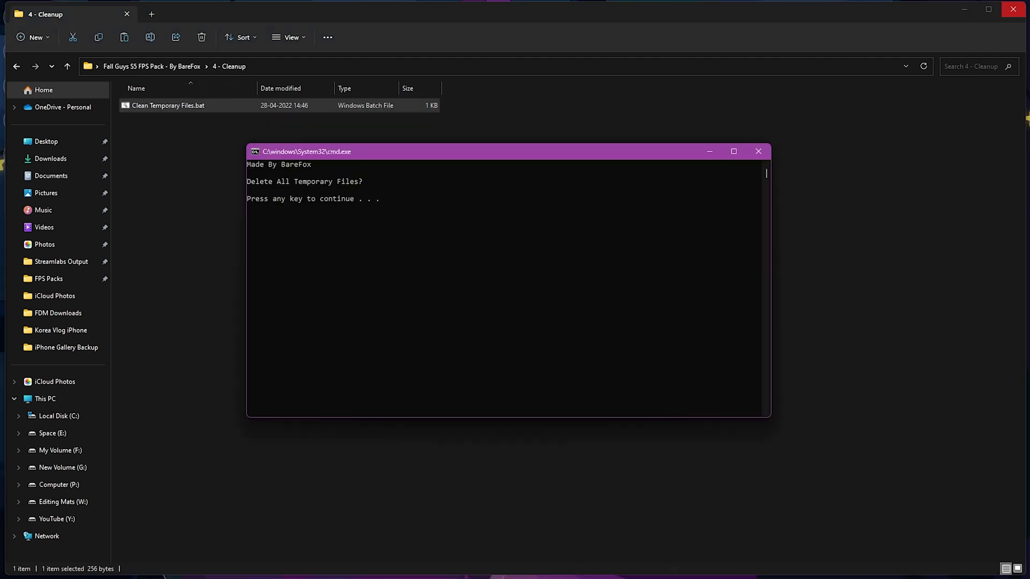
pyautogui.press('Return')
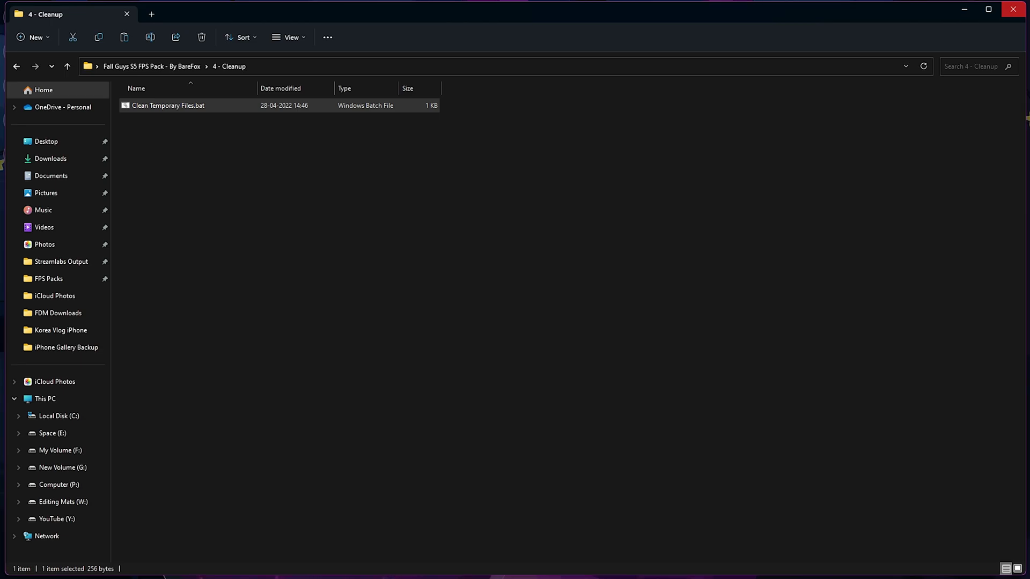
pyautogui.click(1012, 9)
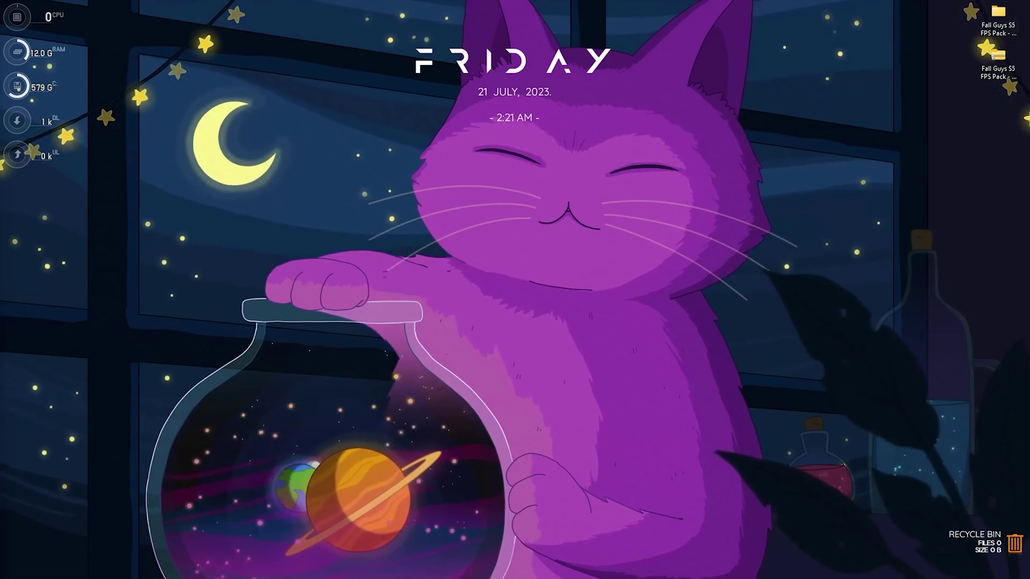
# - Search Windows for "fall" and launch Fall Guys to its main lobby
pyautogui.press('super')
pyautogui.write('fall')
pyautogui.press('Return')
pyautogui.press('Return')
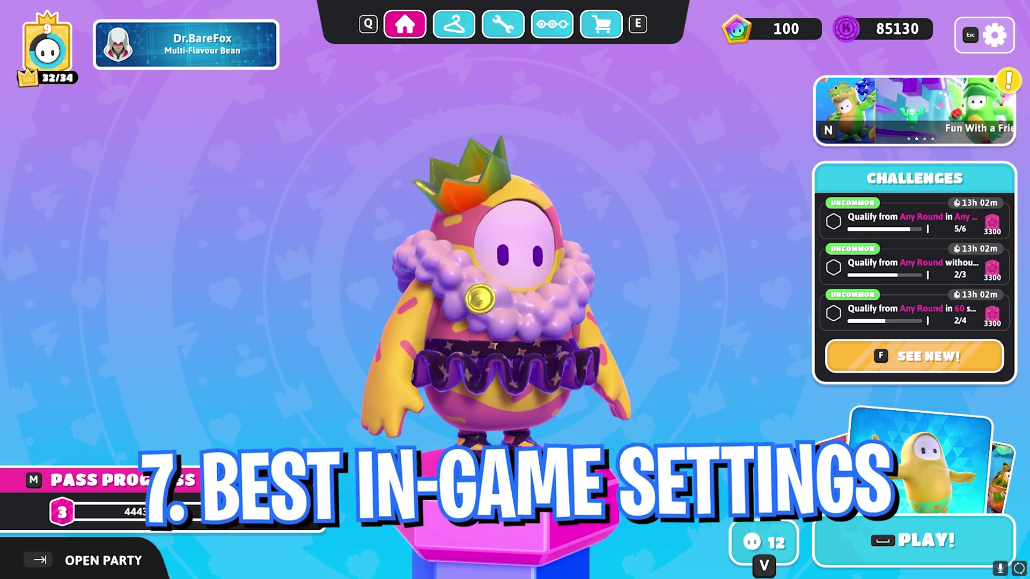
# - Open the Options page of the game's settings
pyautogui.press('Escape')
pyautogui.press('Left')
pyautogui.press('Left')
pyautogui.press('Right')
pyautogui.press('Right')
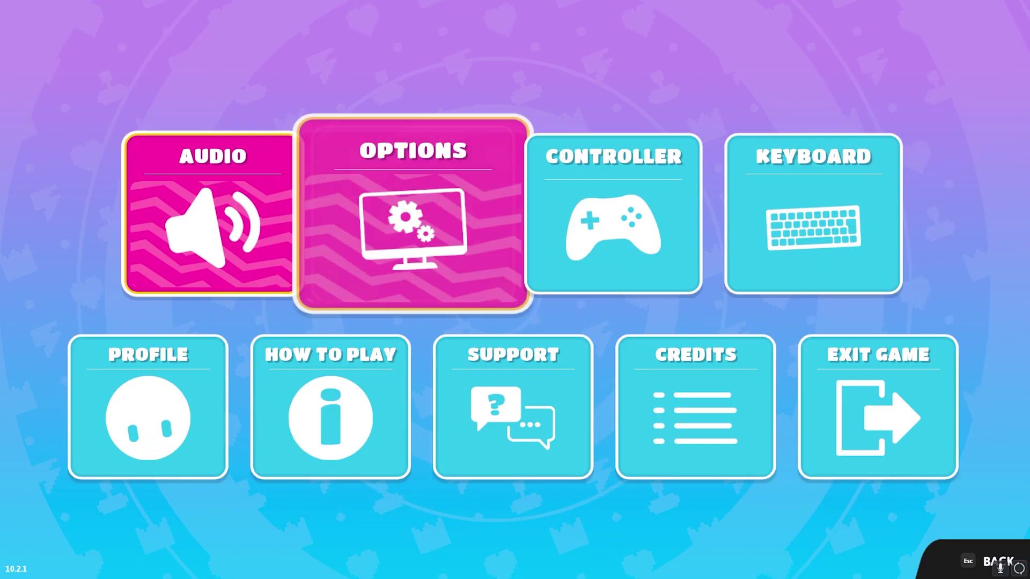
pyautogui.press('Left')
pyautogui.press('Return')
# - Set the video Resolution to 1360x768 239Hz
pyautogui.press('Down')
pyautogui.press('Down')
pyautogui.press('Down')
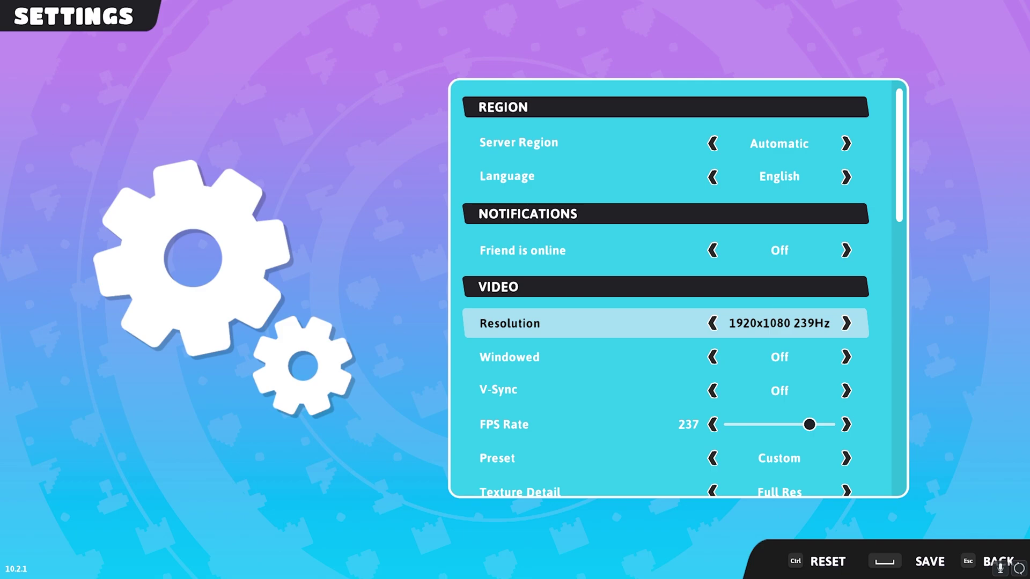
pyautogui.press('Left')
pyautogui.press('Left')
pyautogui.press('Left')
pyautogui.press('Left')
pyautogui.press('Left')
pyautogui.press('Left')
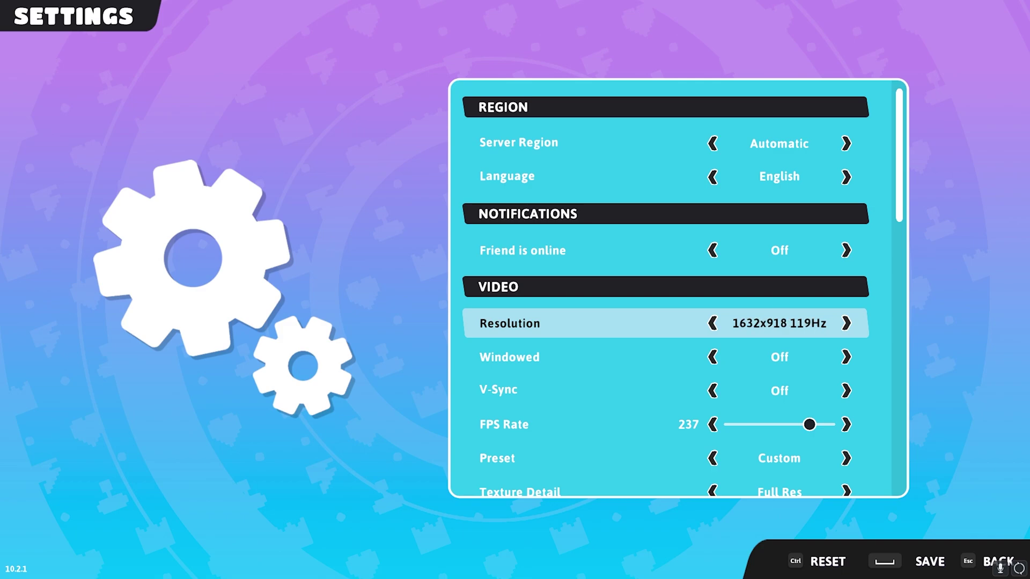
pyautogui.press('Left')
pyautogui.press('Left')
pyautogui.press('Left')
pyautogui.press('Left')
pyautogui.press('Left')
pyautogui.press('Left')
pyautogui.press('Left')
pyautogui.press('Left')
pyautogui.press('Left')
pyautogui.press('Left')
pyautogui.press('Left')
pyautogui.press('Left')
pyautogui.press('Left')
pyautogui.press('Left')
pyautogui.press('Right')
pyautogui.press('Right')
pyautogui.press('Right')
pyautogui.press('Left')
pyautogui.press('Down')
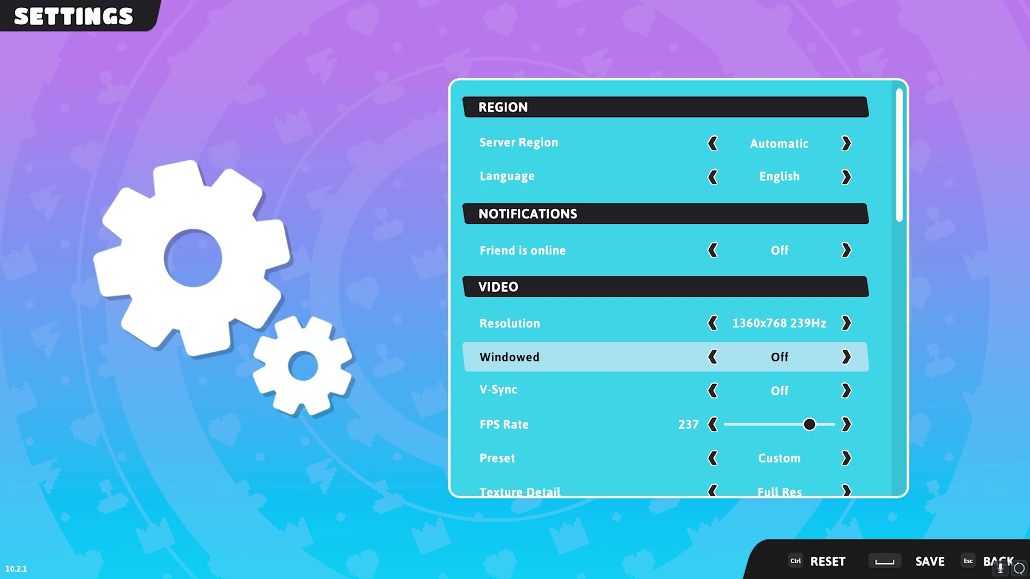
# - Go past V-Sync and FPS Rate and set the graphics Preset to Low
pyautogui.press('Down')
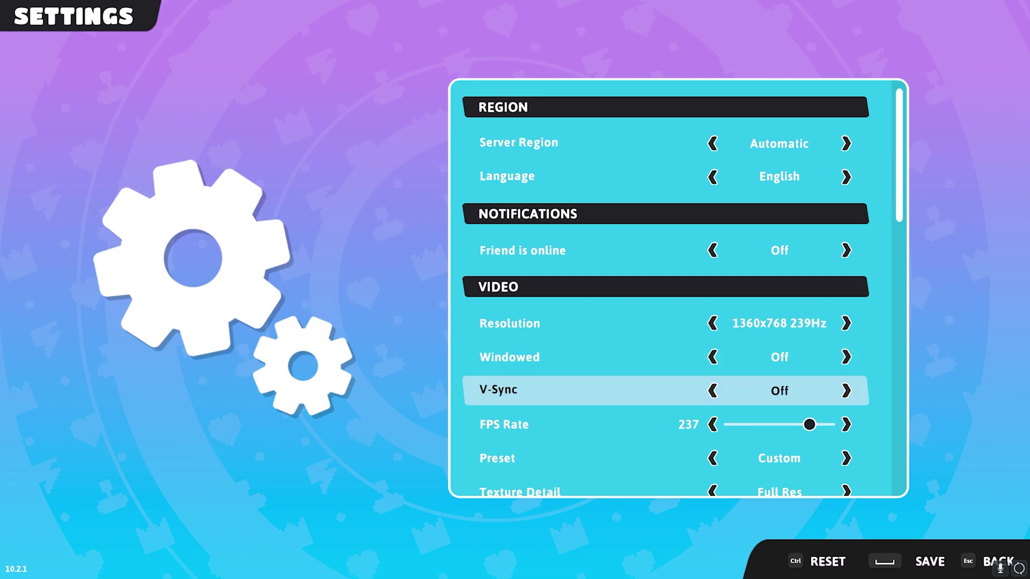
pyautogui.press('Down')
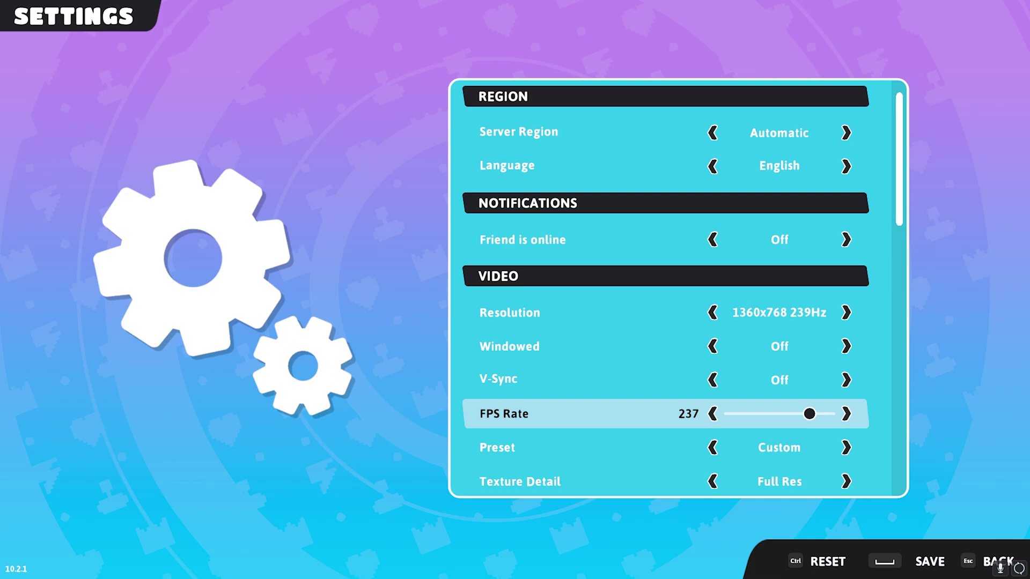
pyautogui.press('Up')
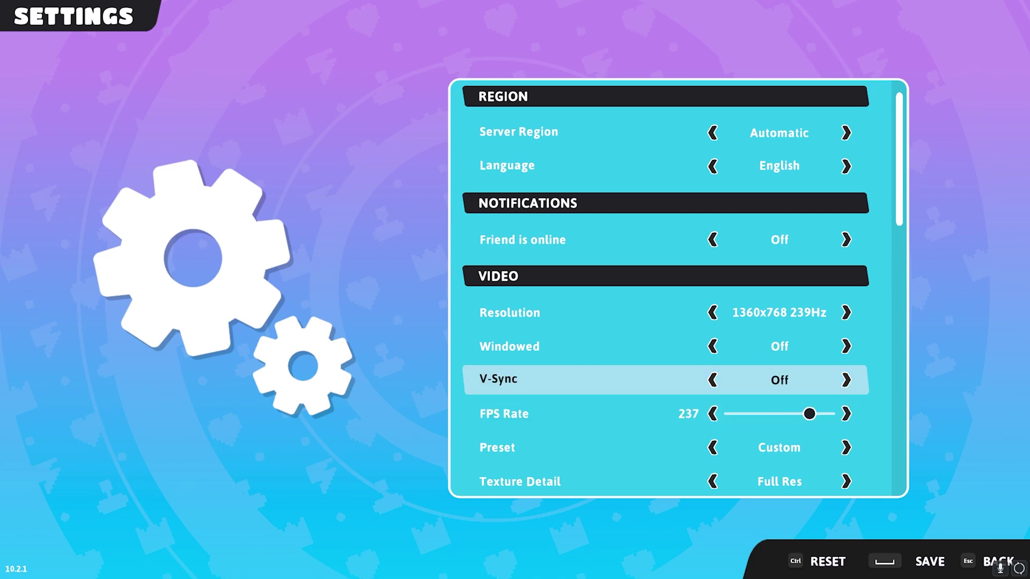
pyautogui.press('Down')
pyautogui.press('Down')
pyautogui.press('Down')
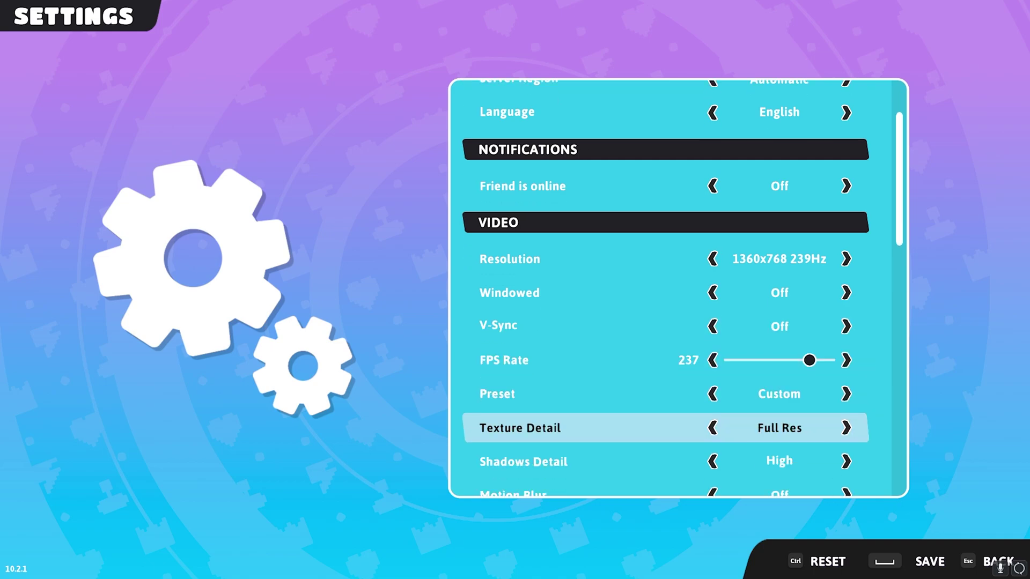
pyautogui.press('Up')
pyautogui.press('Left')
pyautogui.press('Left')
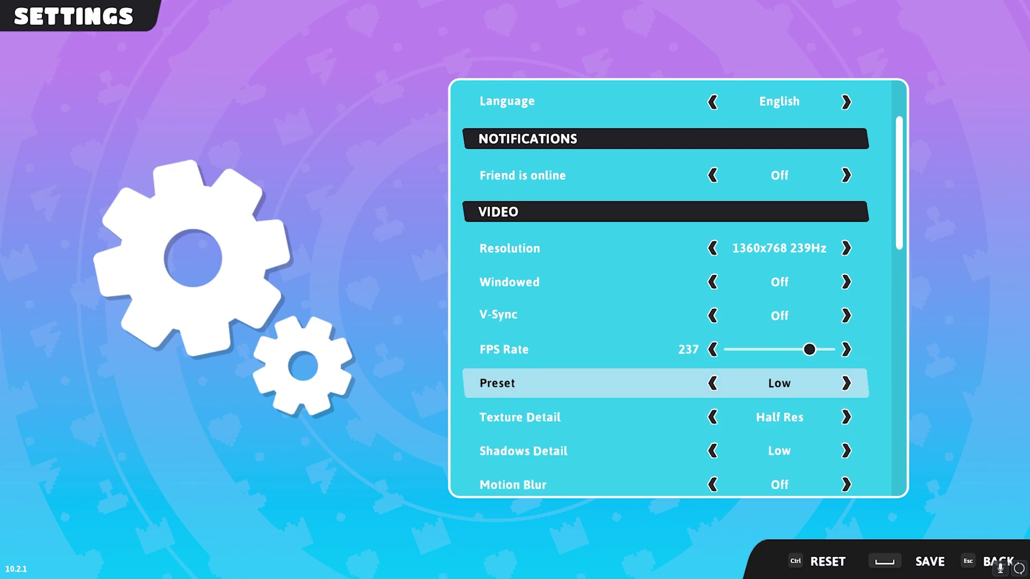
# - Review the remaining video options from Texture Detail and Shadows Detail through Screen Space Reflections and Static Lobby Background
pyautogui.press('Down')
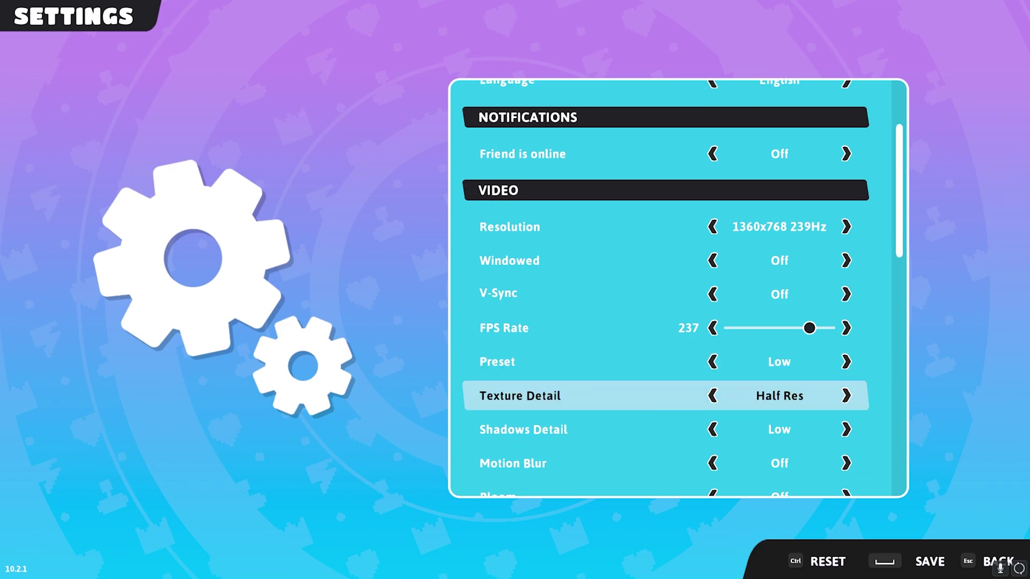
pyautogui.press('Down')
pyautogui.press('Down')
pyautogui.press('Up')
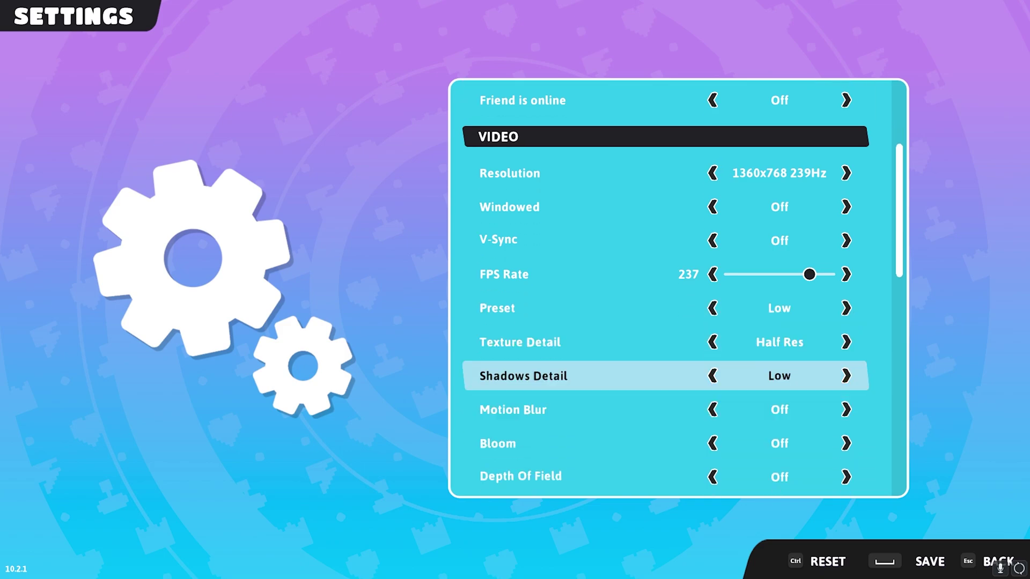
pyautogui.press('Down')
pyautogui.press('Down')
pyautogui.press('Down')
pyautogui.press('Down')
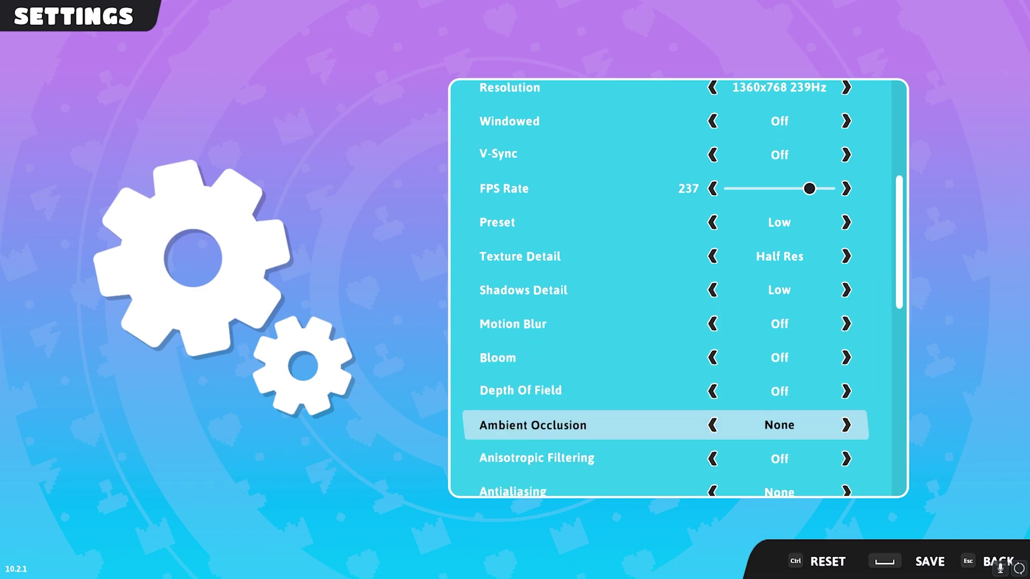
pyautogui.press('Down')
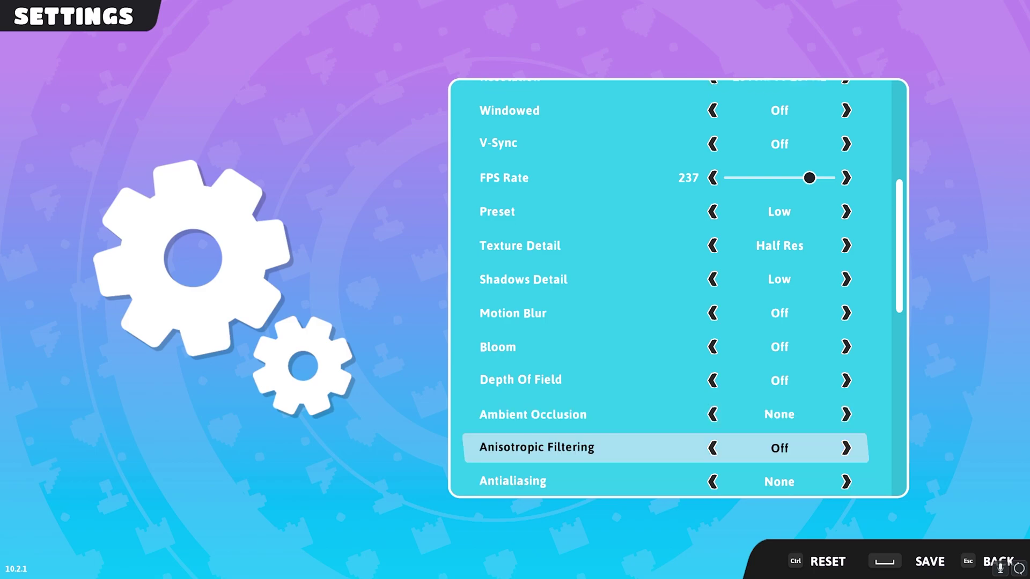
pyautogui.press('Down')
pyautogui.press('Down')
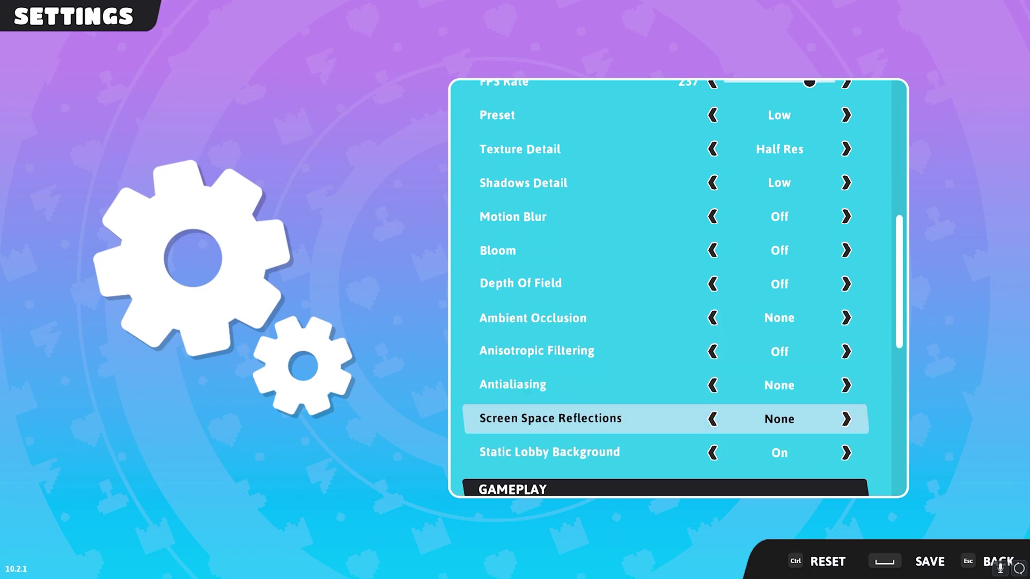
pyautogui.press('Up')
pyautogui.press('Down')
pyautogui.press('Down')
pyautogui.press('Up')
pyautogui.press('Down')
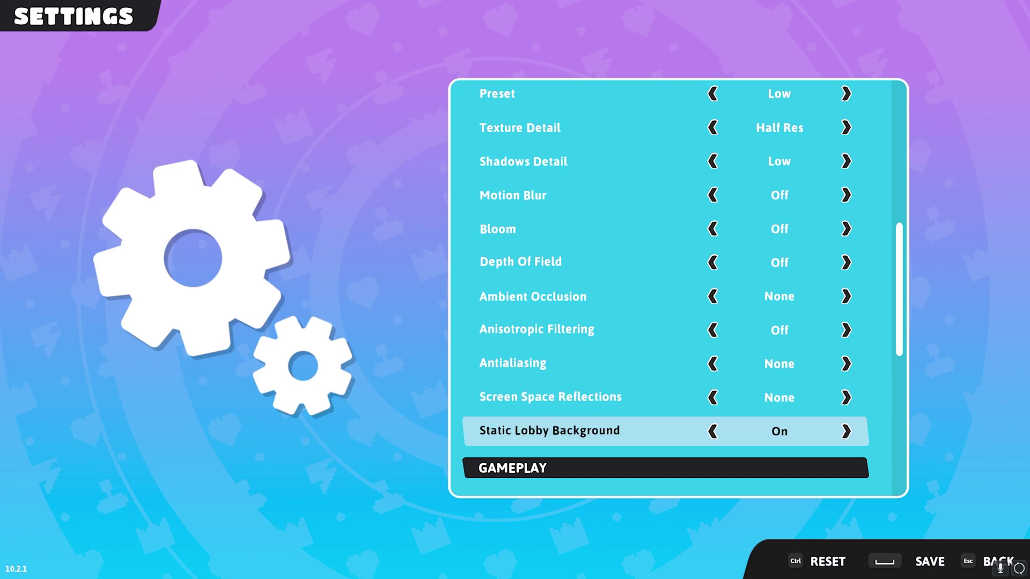
pyautogui.press('Up')
pyautogui.press('Down')
pyautogui.press('Up')
pyautogui.press('Down')
# - Review the Gameplay options from Cross-Platform Matchmaking through Show Crown Grab Prompt
pyautogui.press('Down')
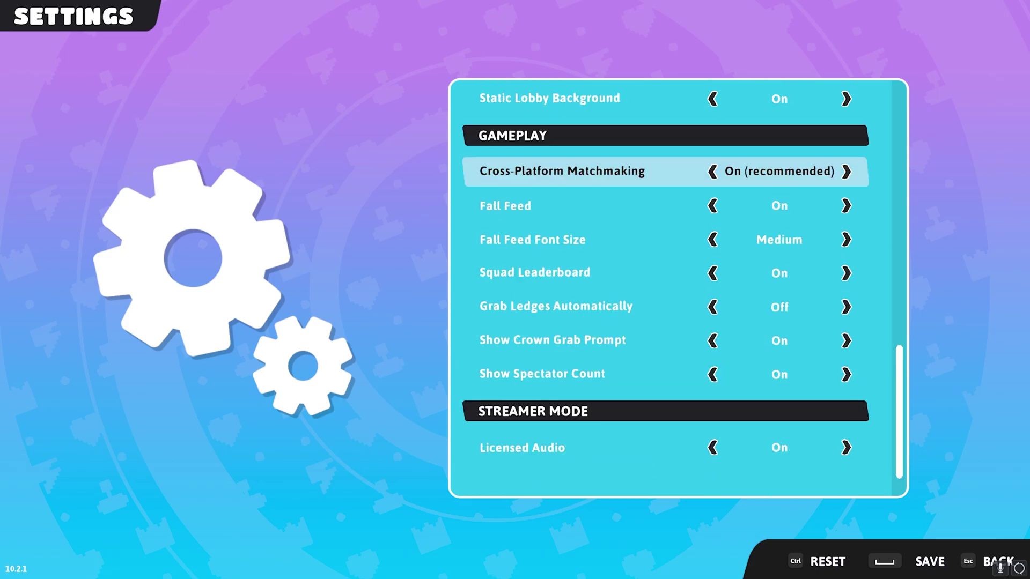
pyautogui.press('Down')
pyautogui.press('Down')
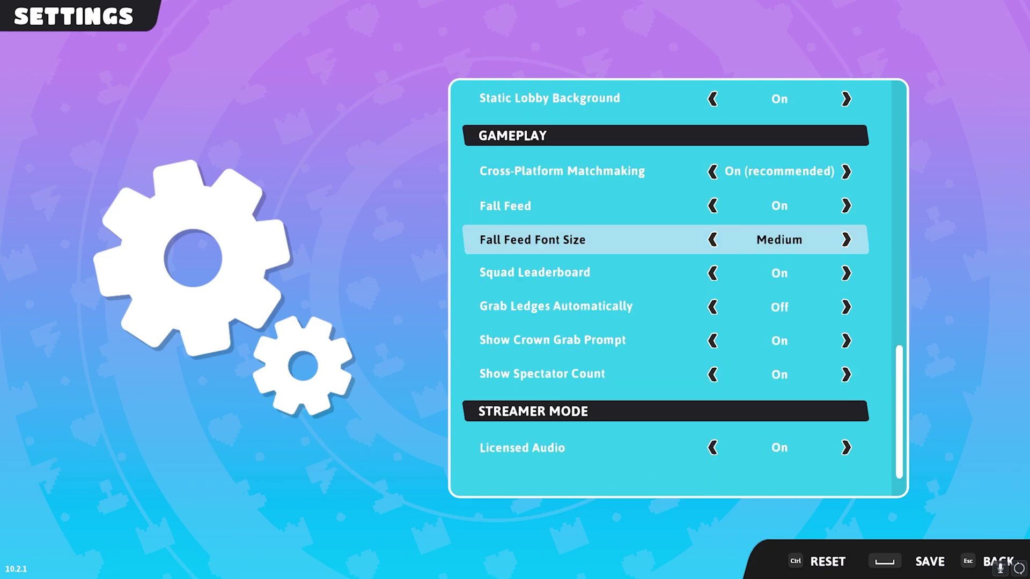
pyautogui.press('Down')
pyautogui.press('Down')
pyautogui.press('Down')
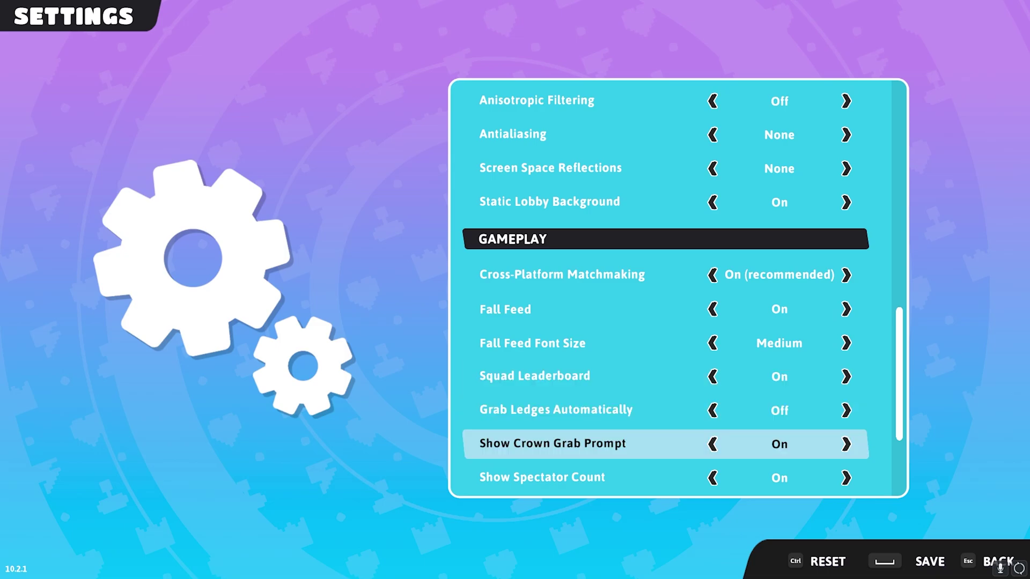